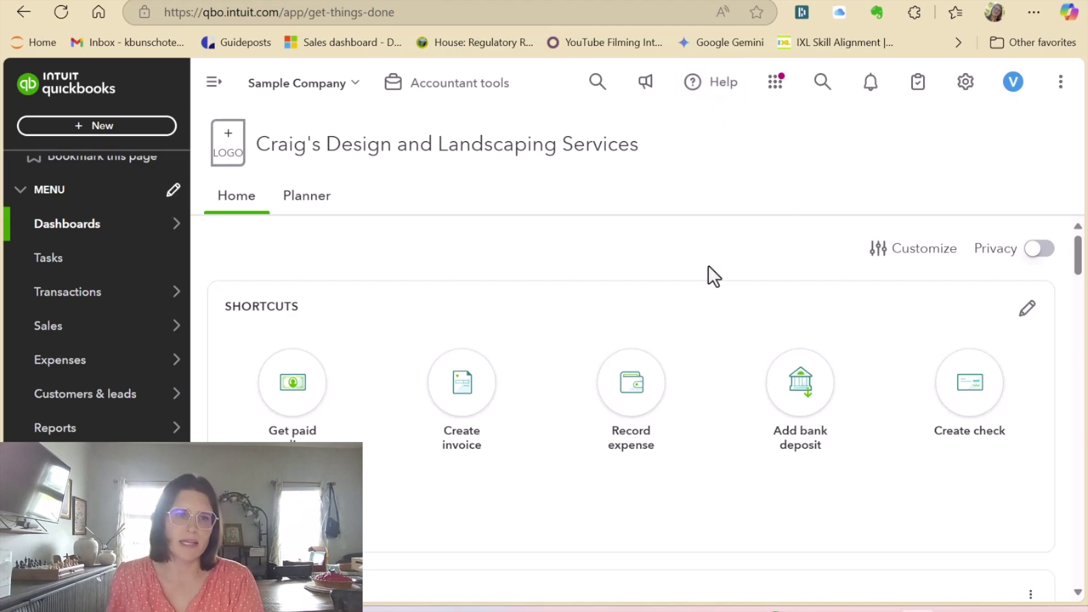
- Open the Profit and Loss standard report and set its report period to This year to last month
mouse_move(143, 431)
click(244, 431)
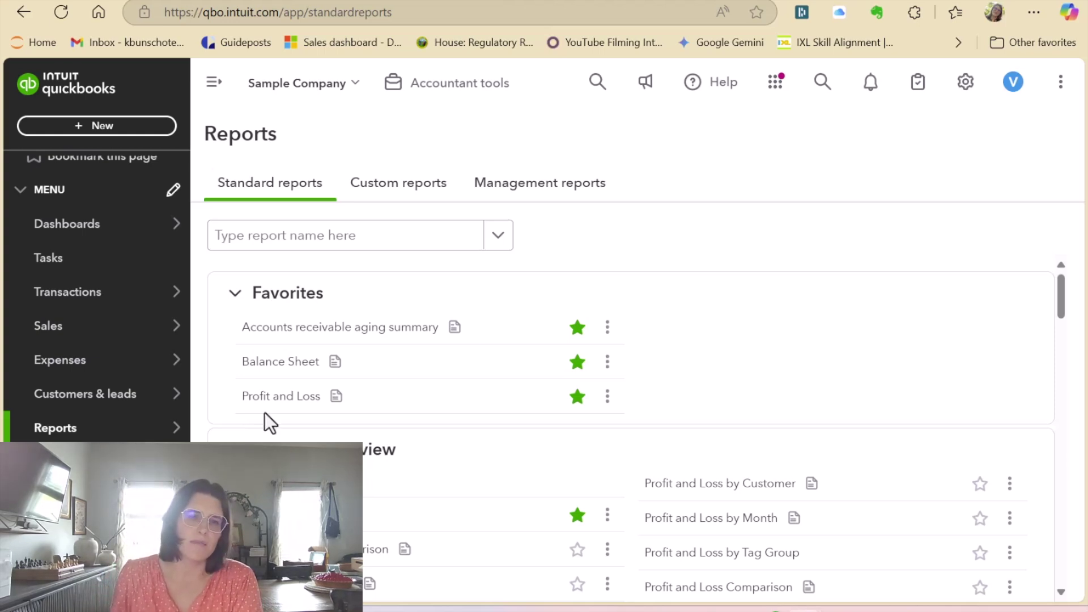
scroll(486, 420, down, 3)
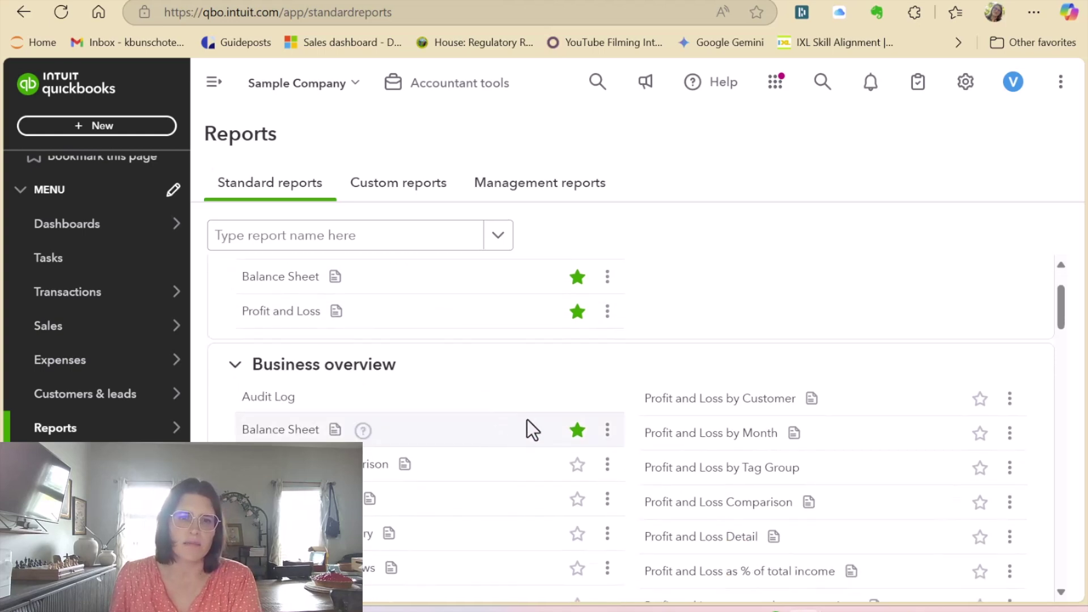
scroll(553, 393, down, 2)
scroll(552, 394, up, 2)
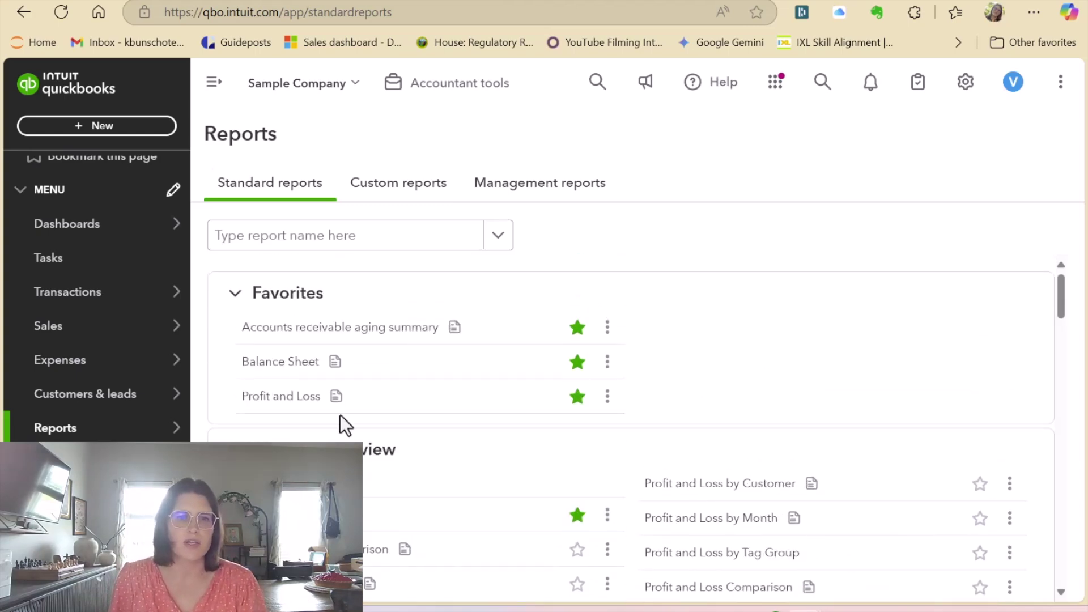
click(305, 397)
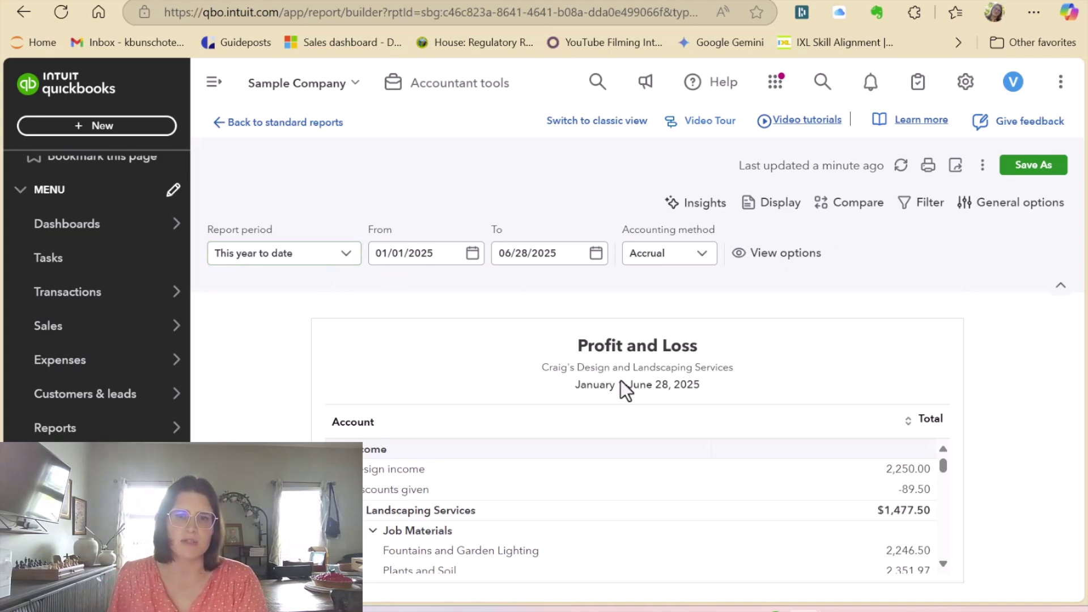
click(278, 255)
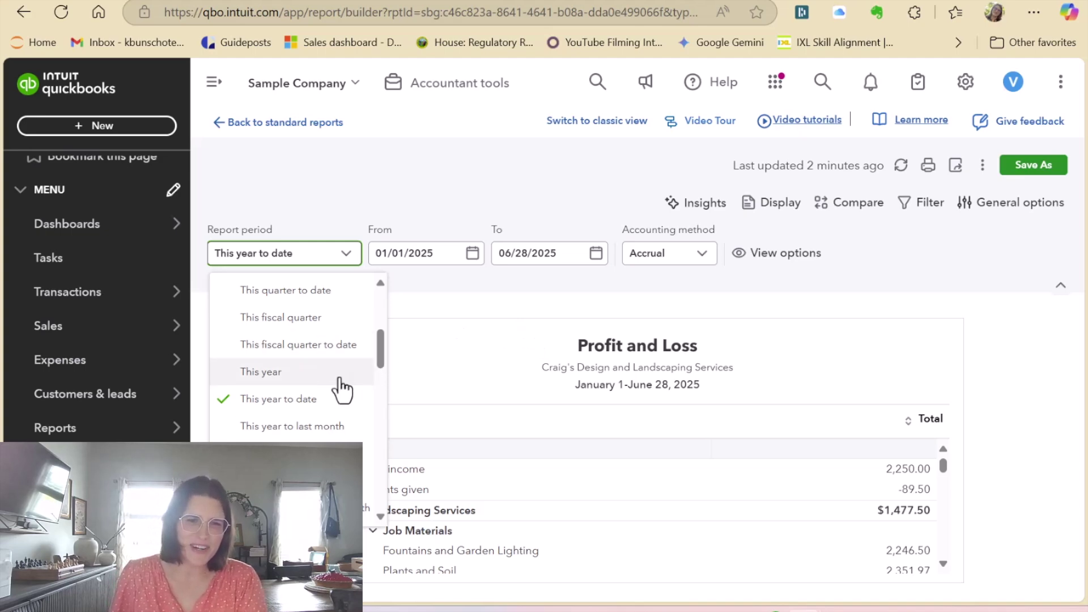
click(311, 426)
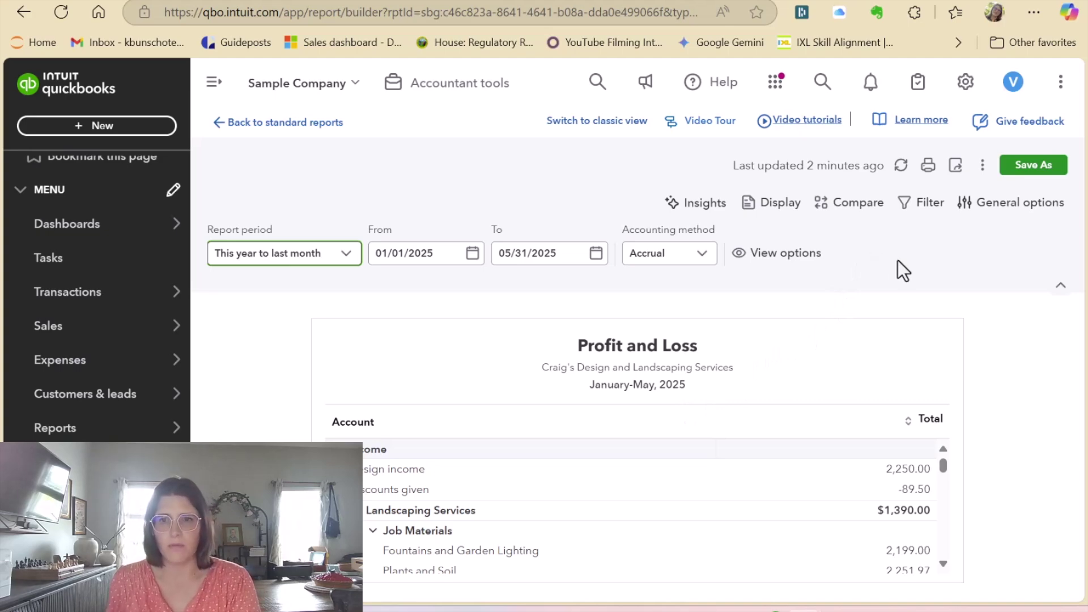
- Display the Profit and Loss report columns by Months
click(754, 206)
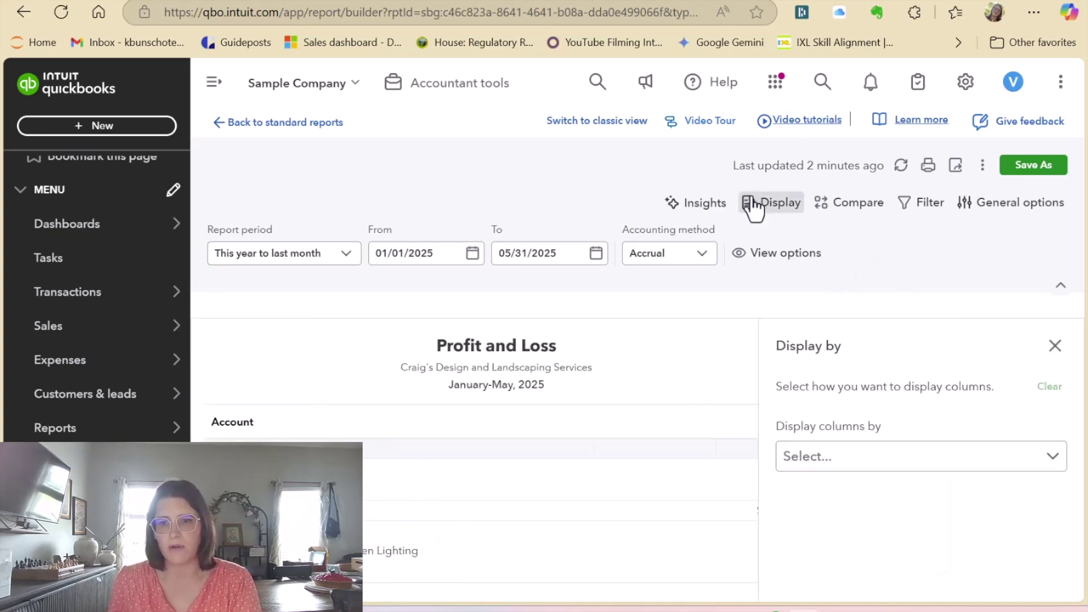
click(916, 463)
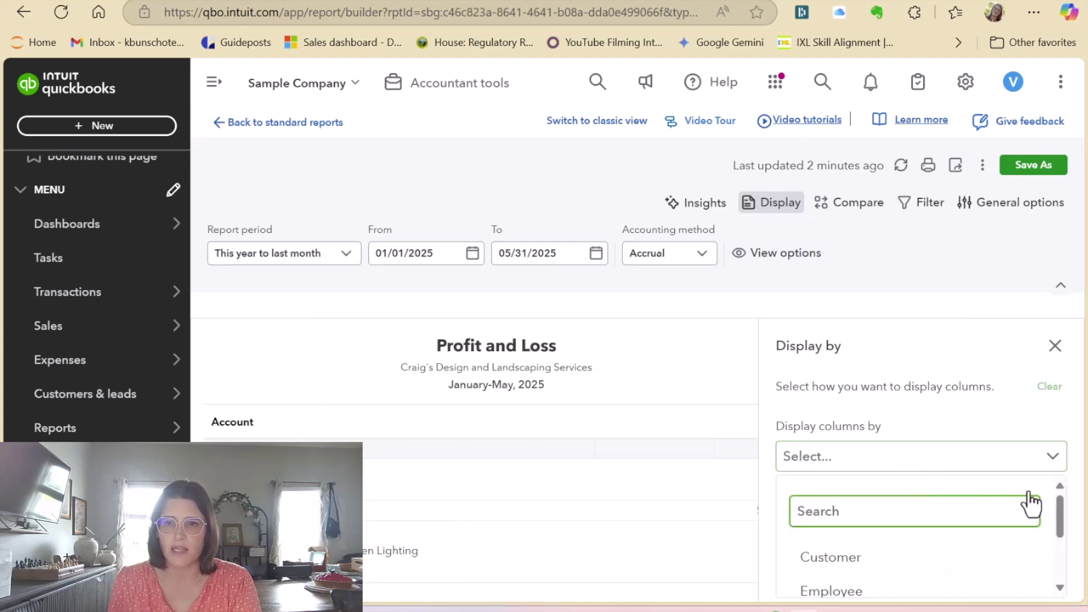
scroll(1030, 504, down, 2)
click(1013, 548)
scroll(1020, 535, down, 3)
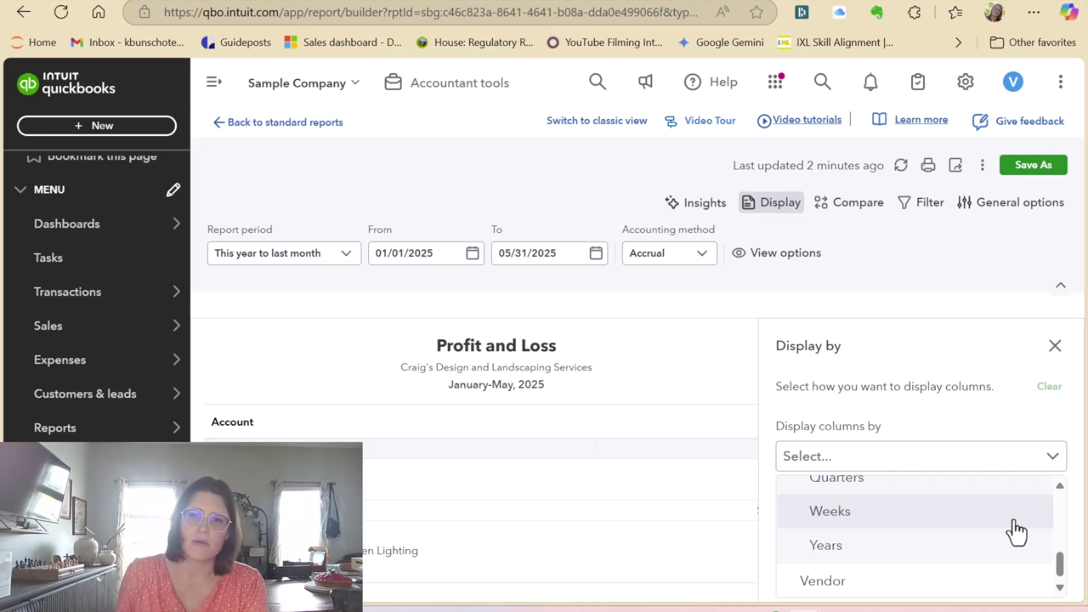
scroll(981, 529, up, 1)
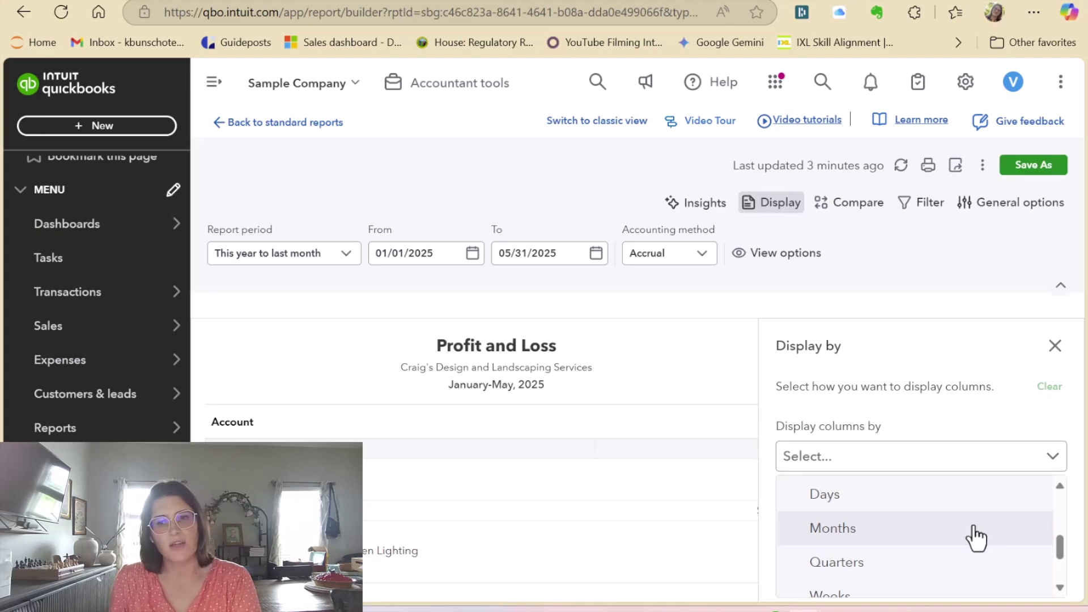
click(976, 539)
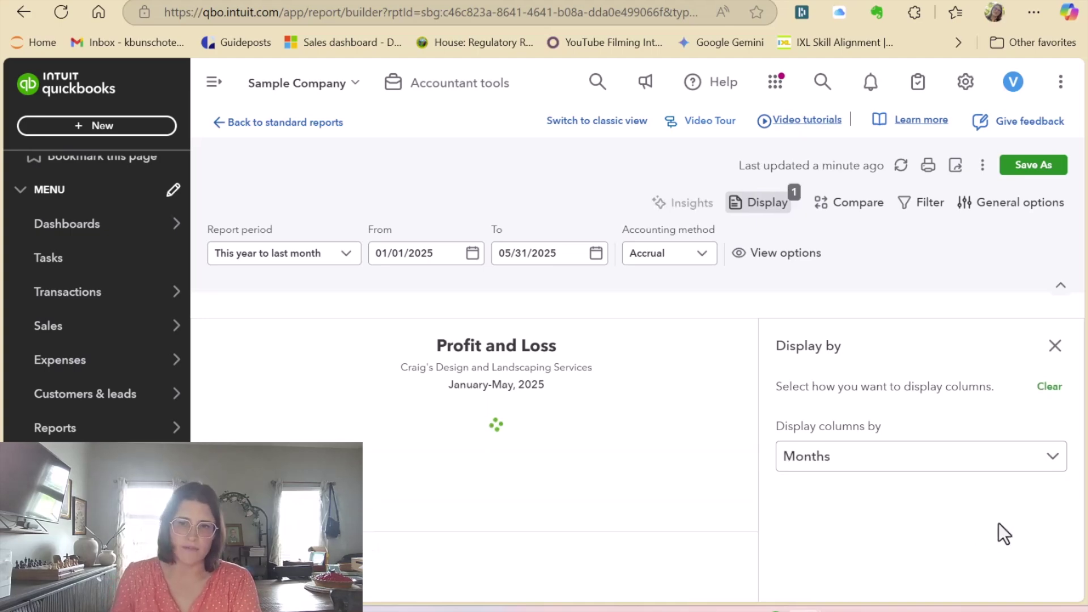
click(1055, 346)
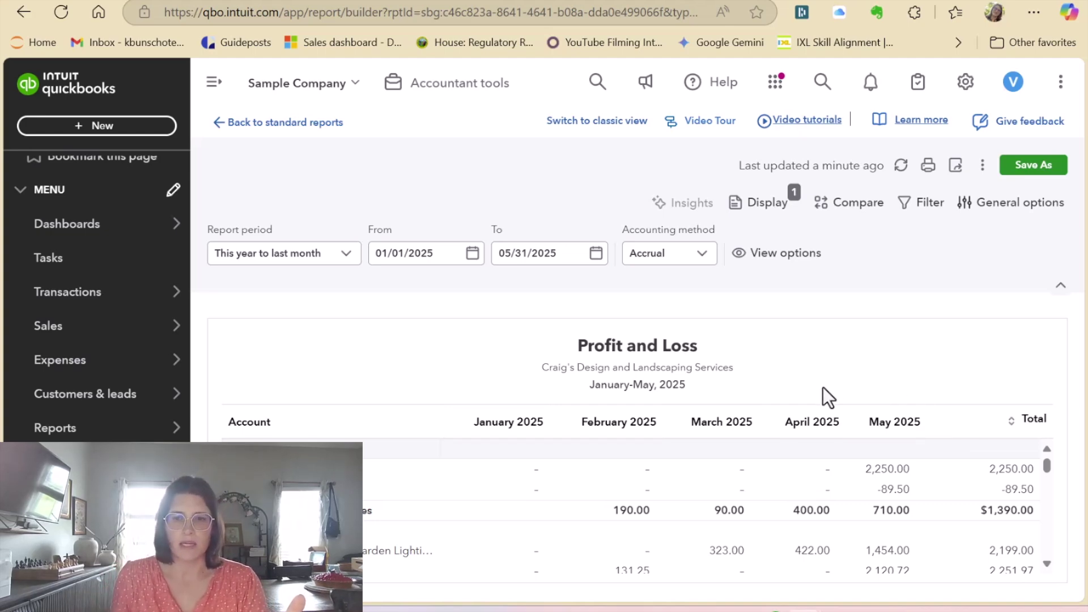
- Examine the month-by-month figures for income, gross profit, expenses, net operating income and net income
scroll(933, 482, down, 8)
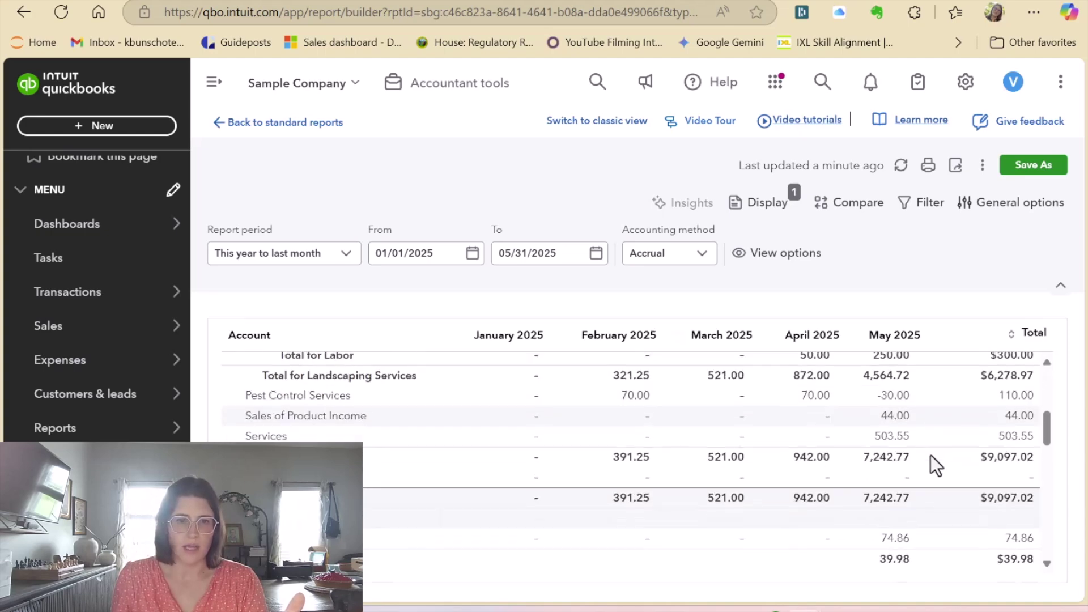
scroll(931, 455, up, 1)
scroll(931, 454, up, 10)
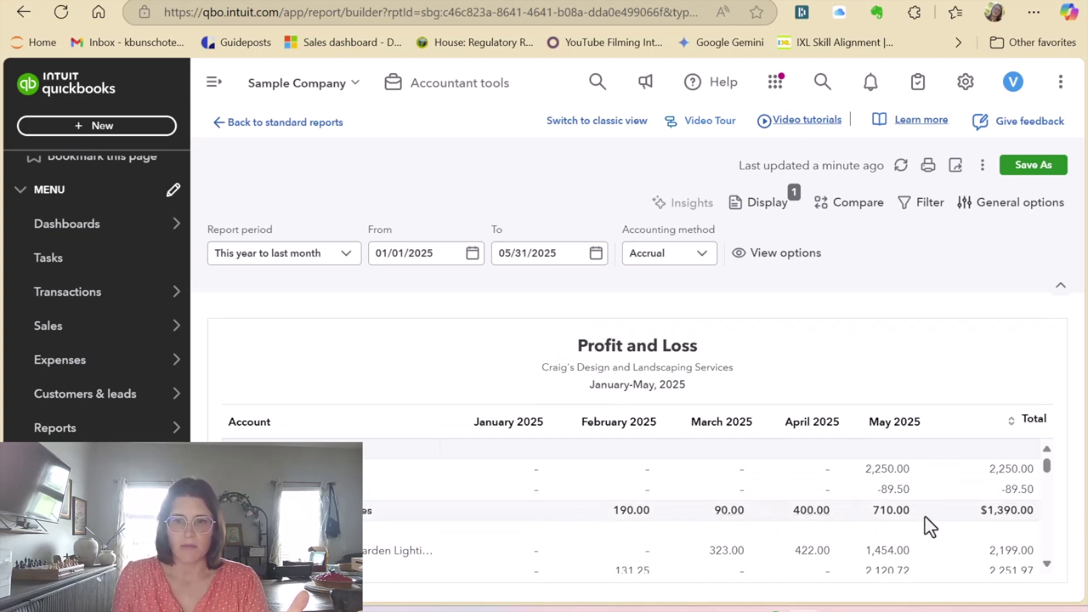
scroll(925, 504, down, 5)
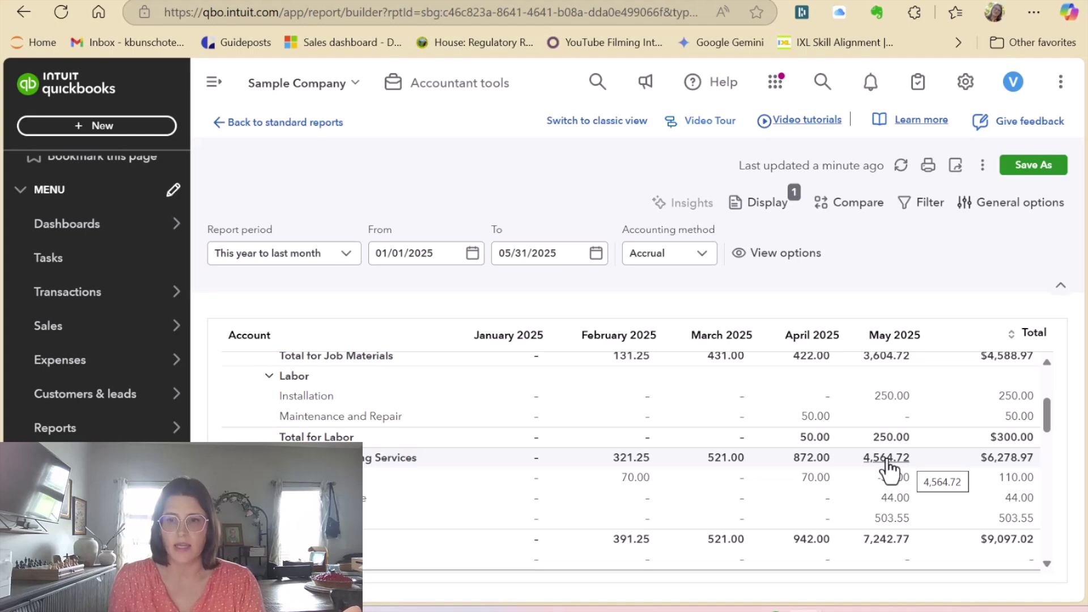
scroll(882, 505, down, 3)
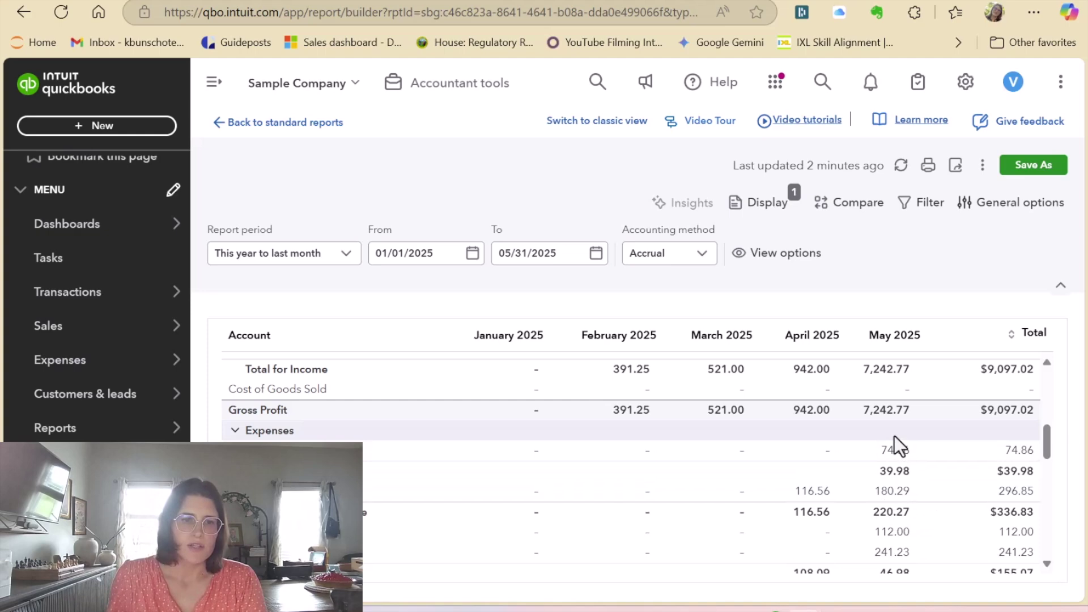
scroll(894, 438, down, 1)
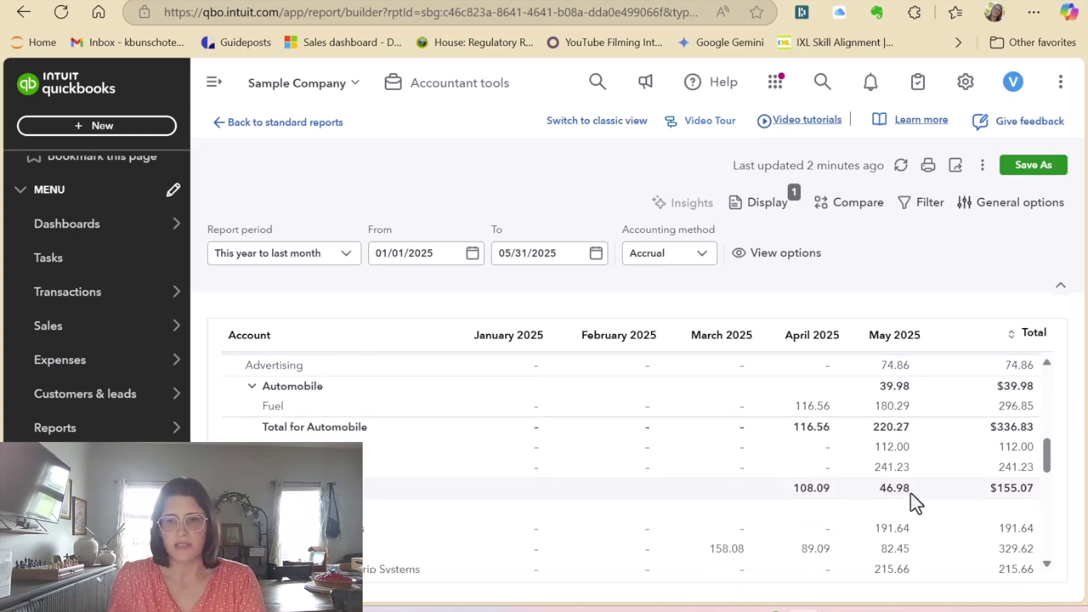
scroll(913, 498, down, 3)
scroll(914, 502, down, 1)
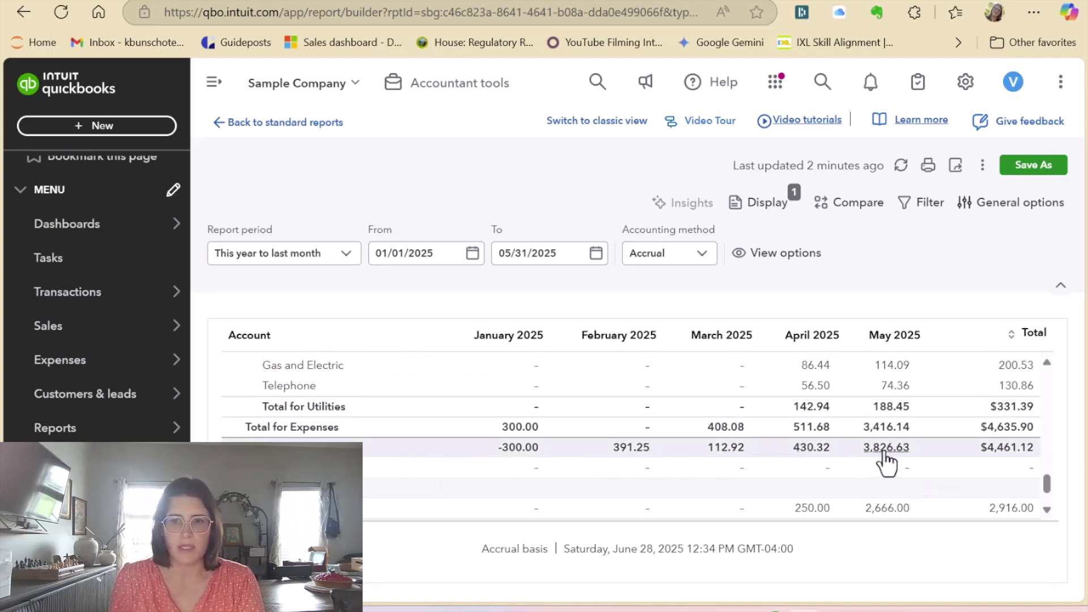
scroll(549, 447, down, 1)
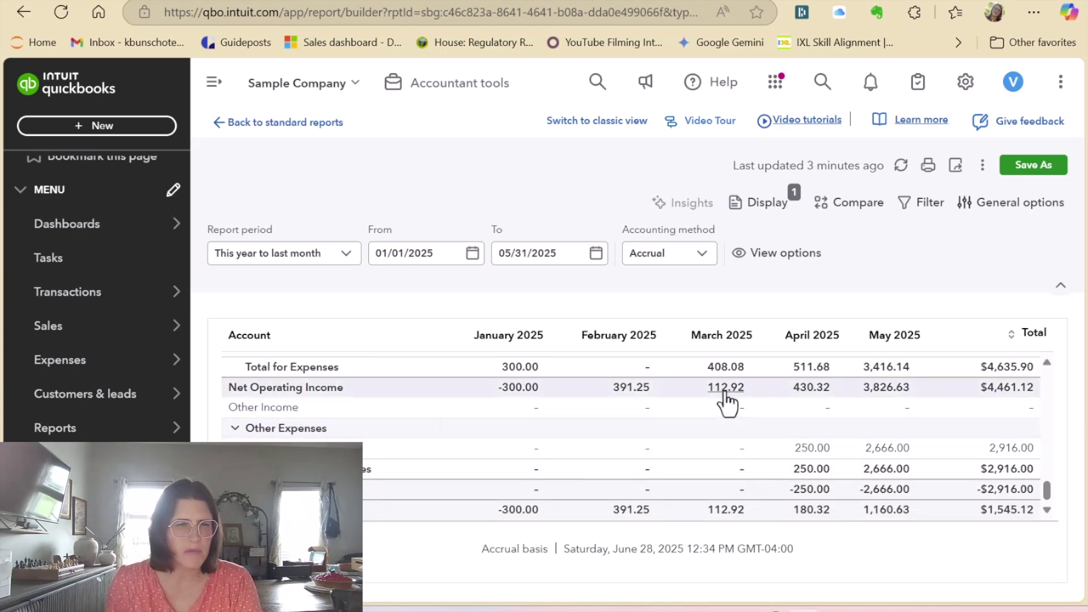
scroll(727, 401, up, 1)
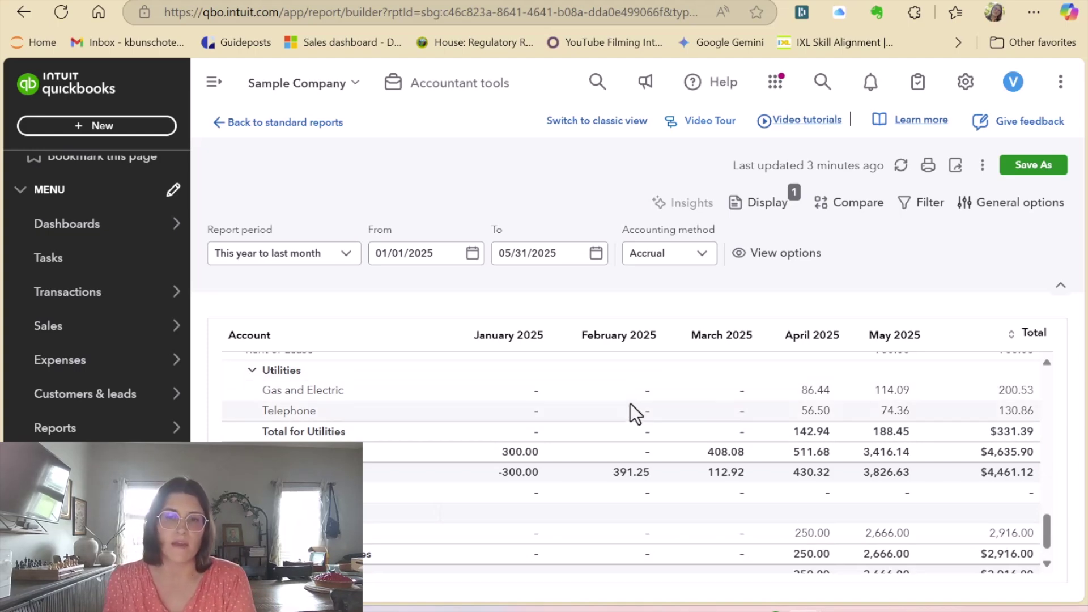
scroll(634, 393, down, 1)
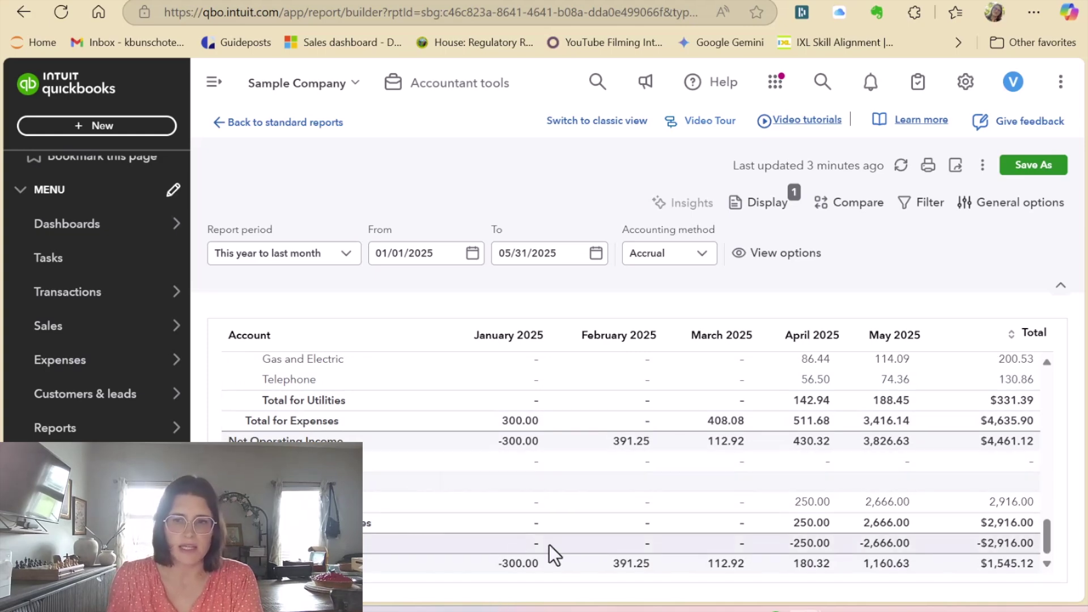
scroll(690, 547, up, 2)
scroll(700, 538, up, 10)
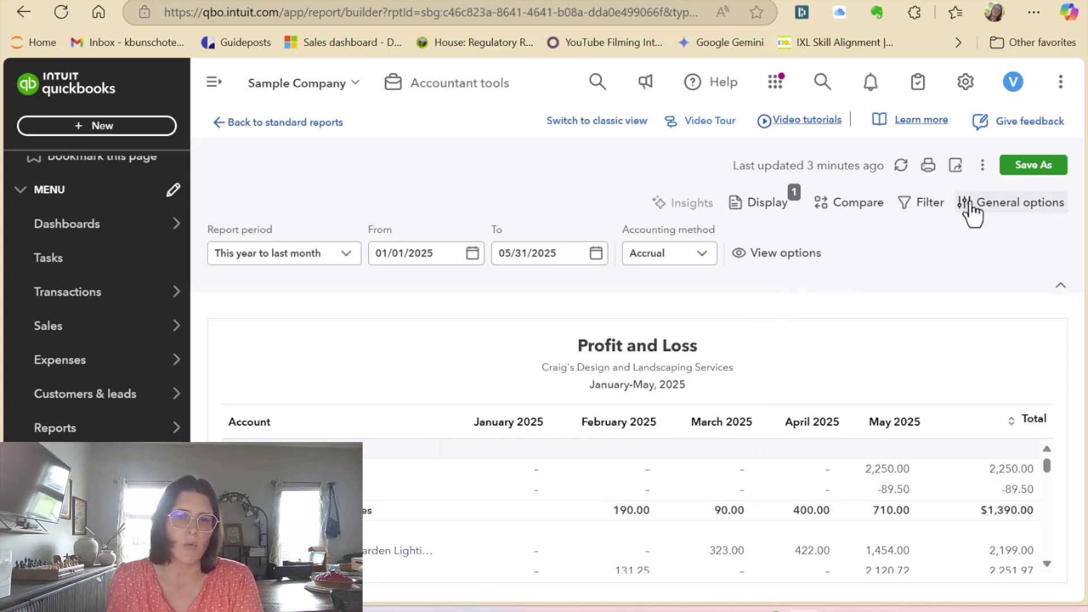
scroll(886, 559, down, 10)
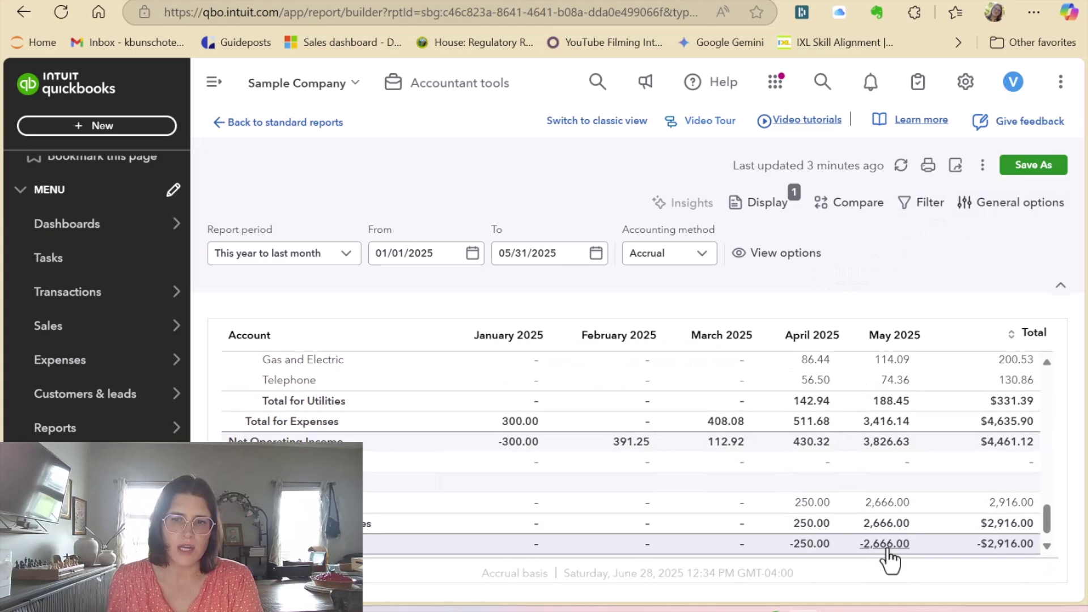
scroll(856, 397, up, 6)
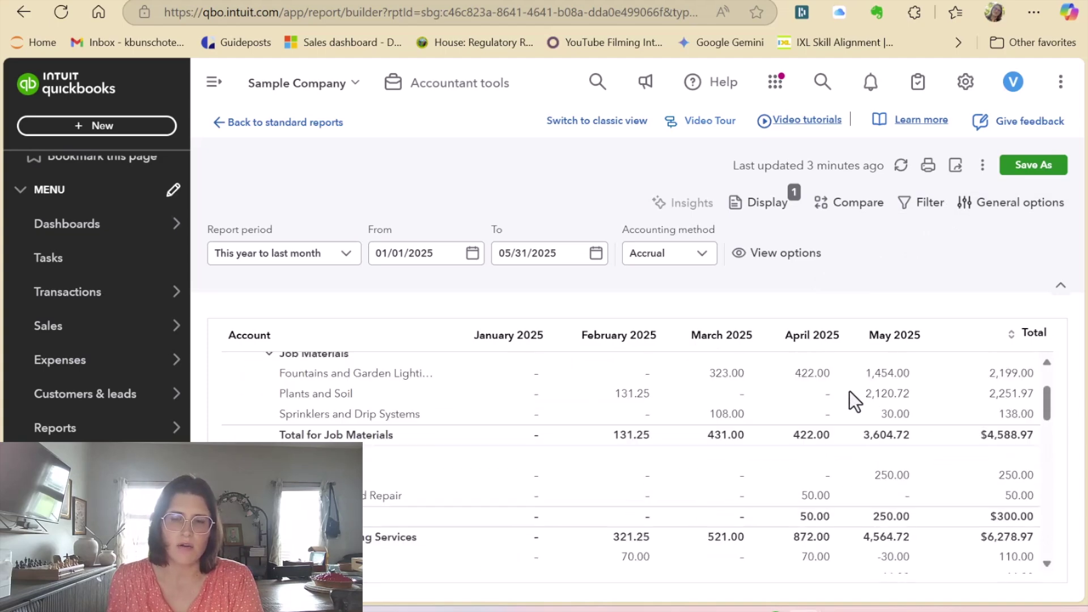
scroll(849, 390, up, 5)
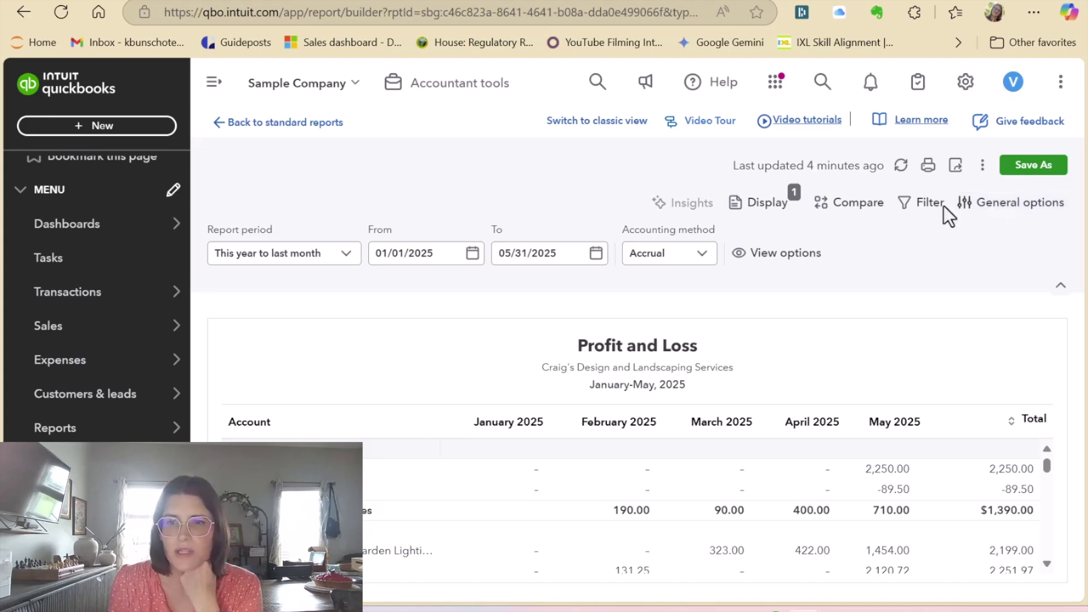
- Add a Previous Period (PP) comparison to the monthly report and review the paired columns through to net income
click(846, 206)
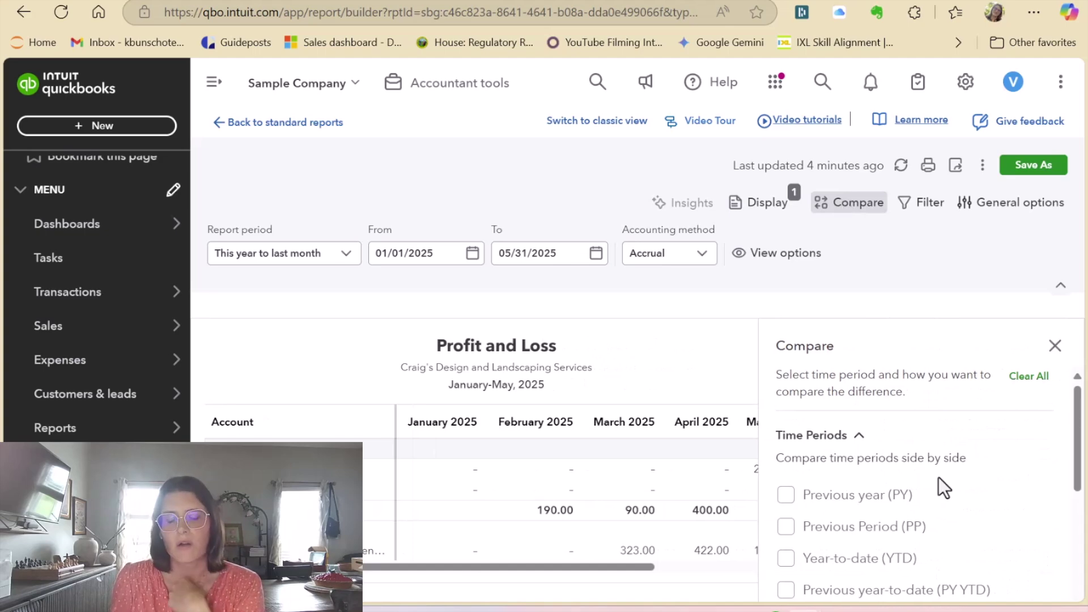
scroll(994, 501, down, 2)
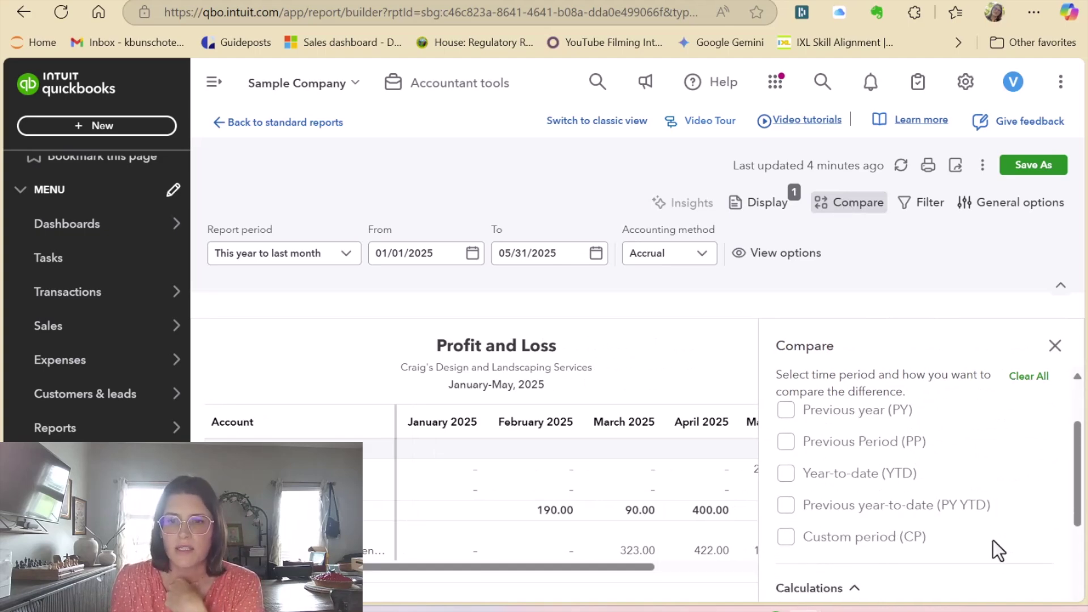
click(843, 458)
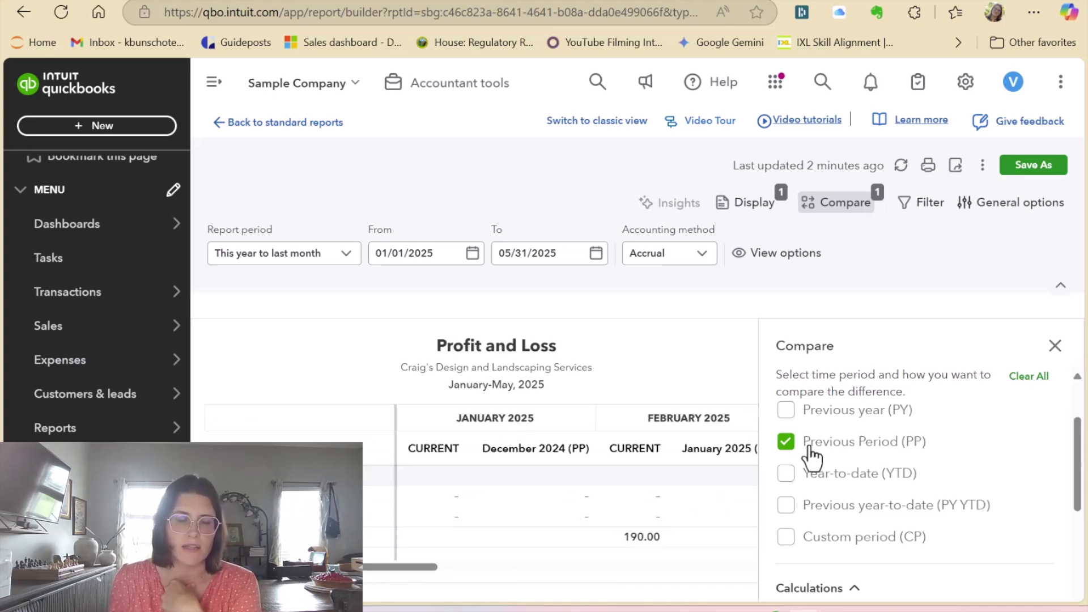
click(1054, 347)
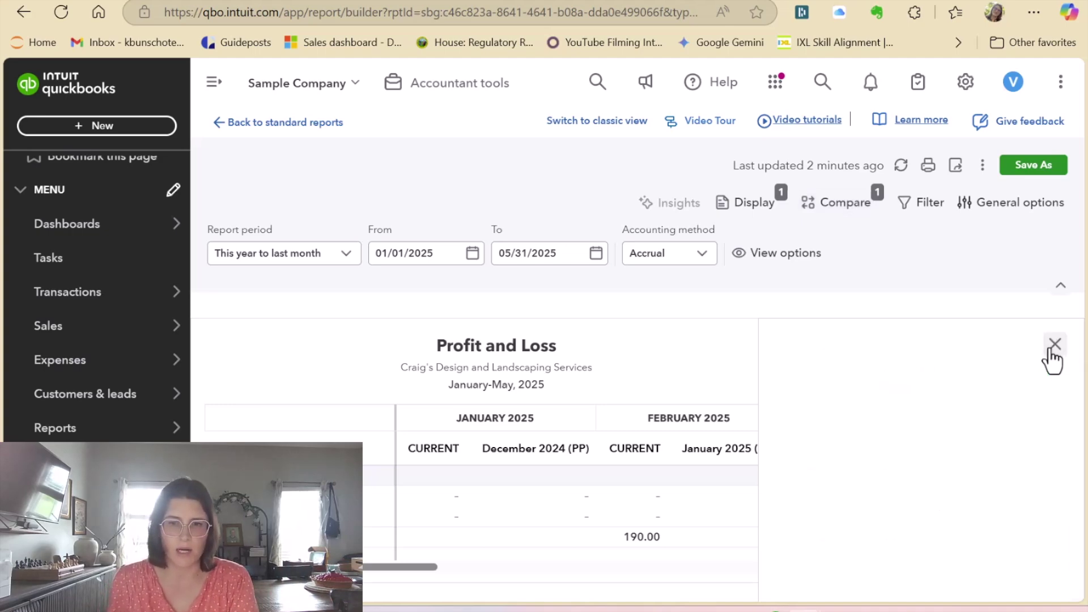
scroll(958, 510, down, 2)
scroll(958, 513, down, 8)
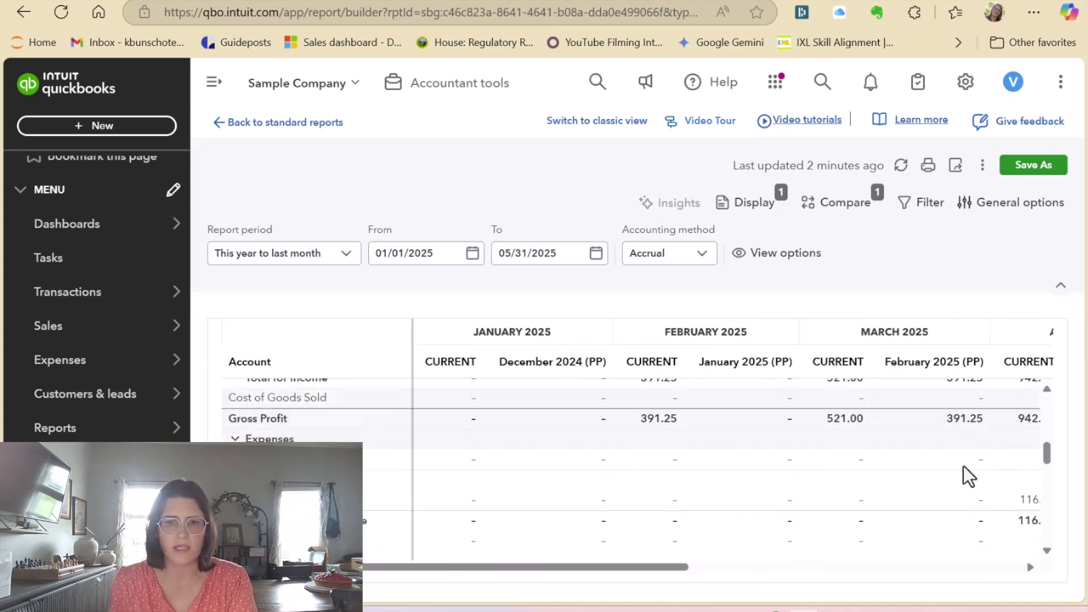
scroll(963, 466, down, 10)
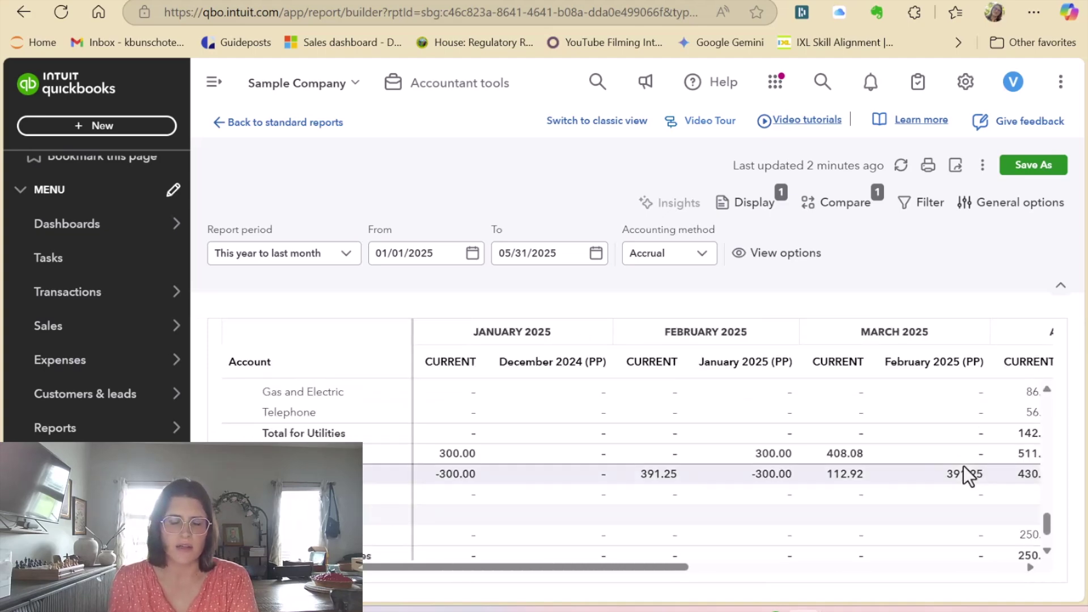
scroll(963, 466, down, 2)
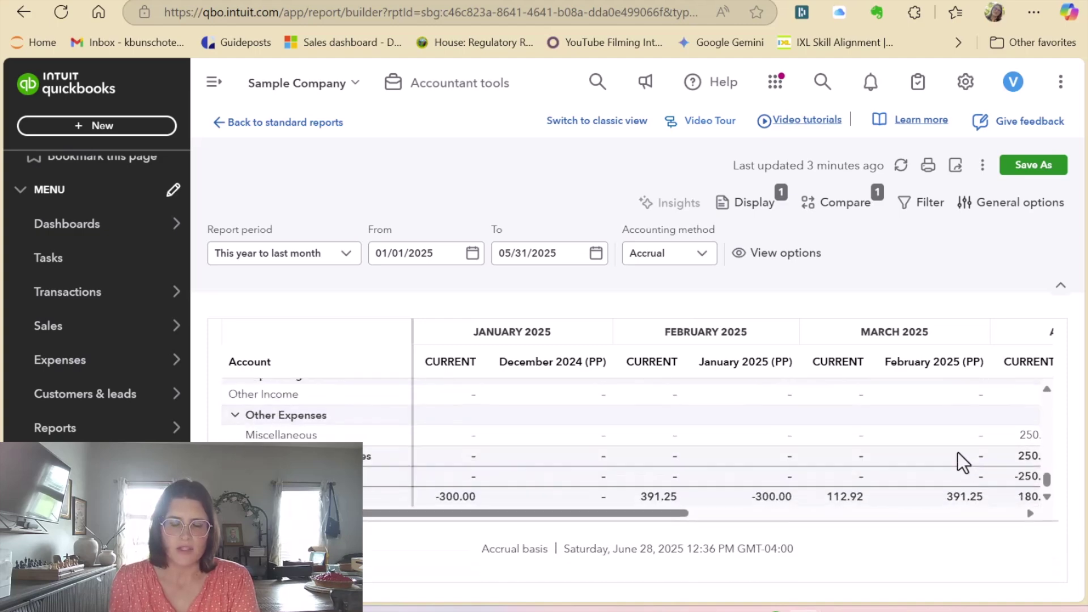
scroll(956, 450, up, 8)
scroll(954, 447, up, 8)
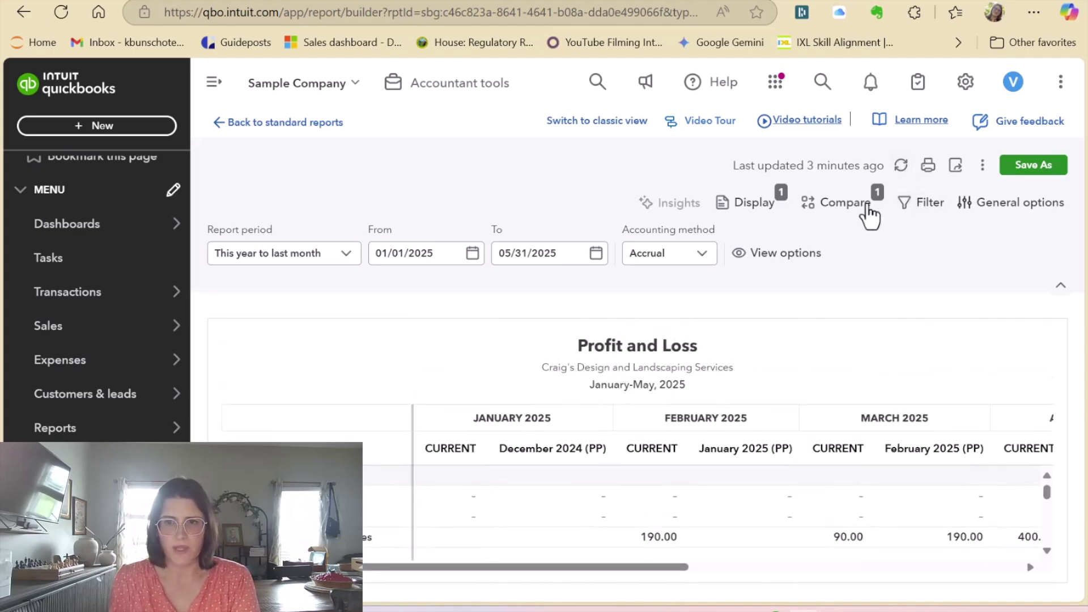
- Add Previous year (PY) as a second comparison time period in the report
click(731, 204)
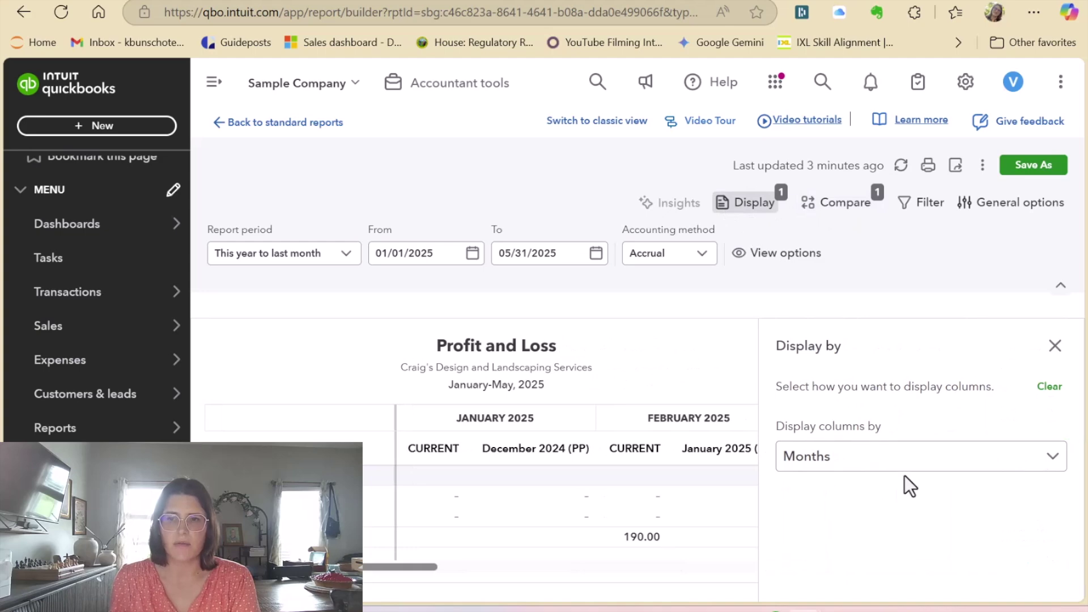
click(756, 204)
click(850, 204)
click(842, 502)
scroll(998, 473, down, 3)
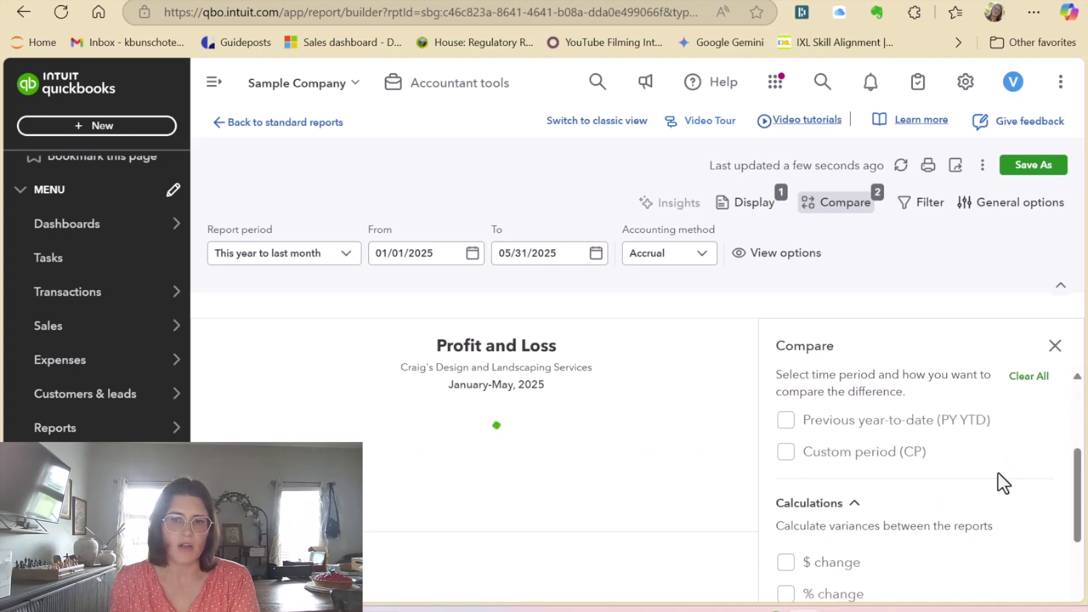
- Add the % of Income calculation to the report comparison and close the comparison settings
scroll(996, 474, down, 2)
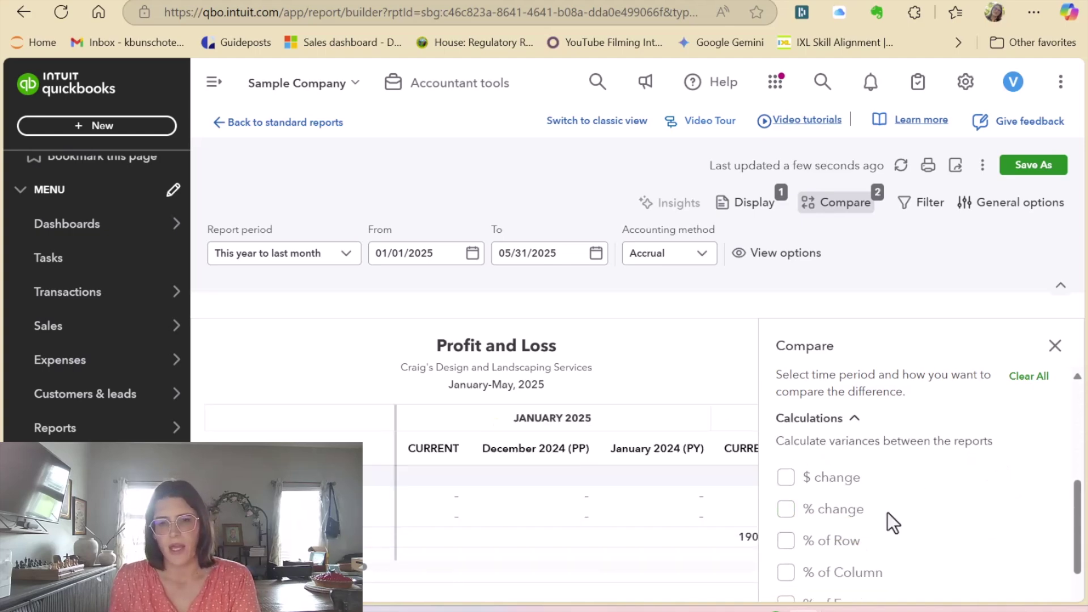
scroll(914, 517, down, 2)
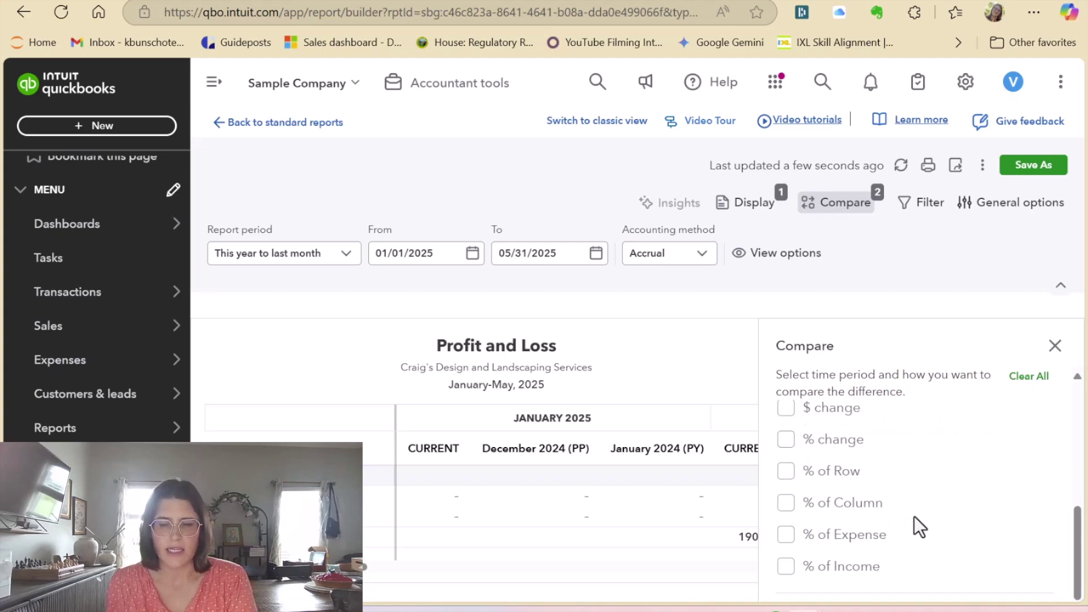
click(844, 575)
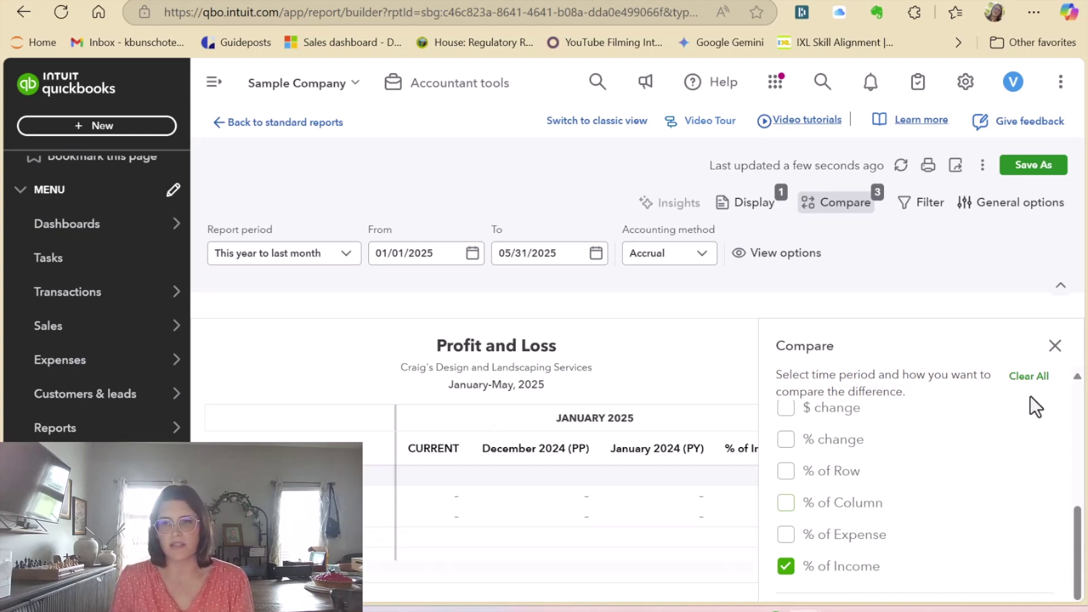
click(1055, 346)
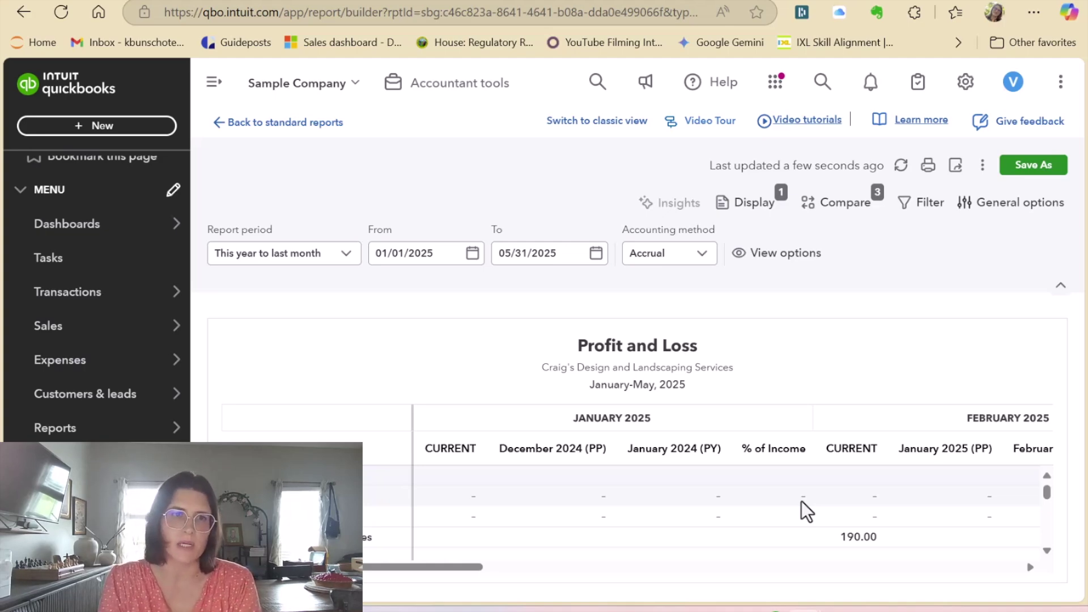
- Examine the % of Income columns for income, gross profit and expense accounts across the months and the total
scroll(875, 495, down, 5)
scroll(886, 519, down, 3)
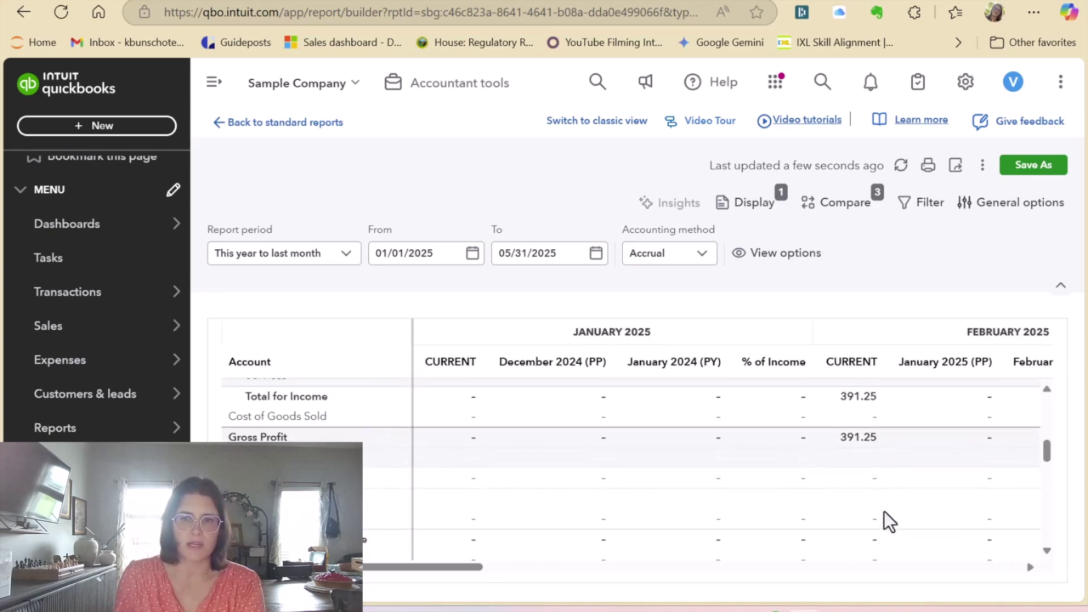
drag(437, 567, 570, 566)
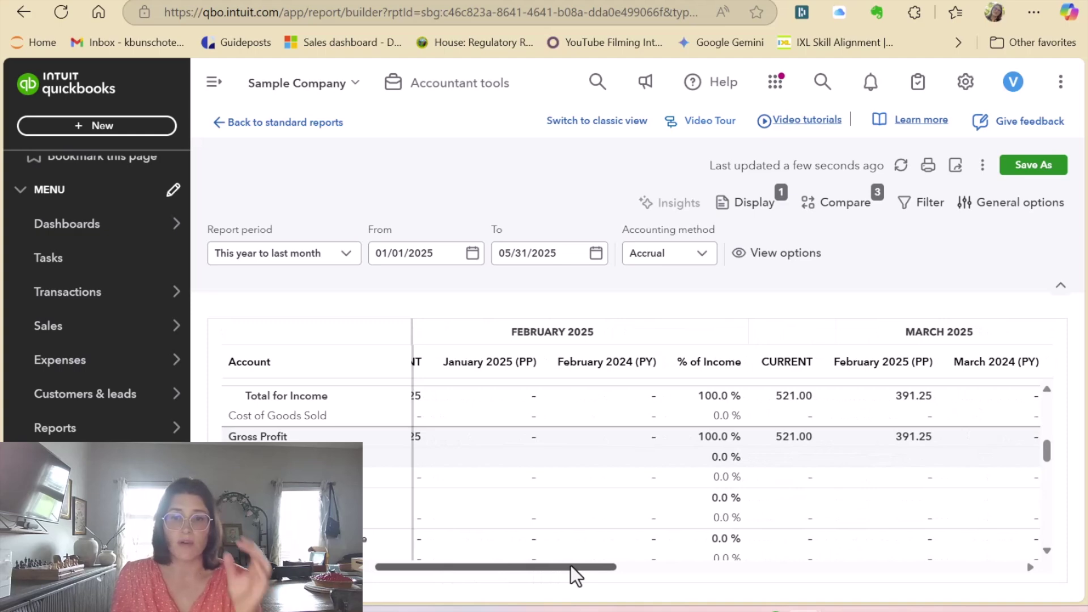
drag(571, 566, 641, 567)
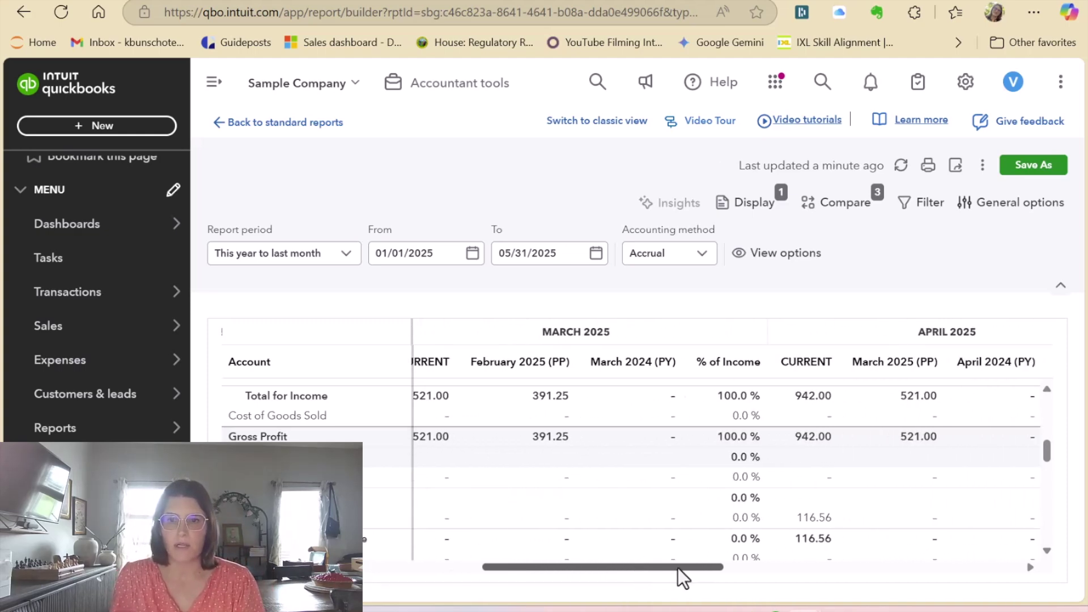
drag(678, 568, 713, 568)
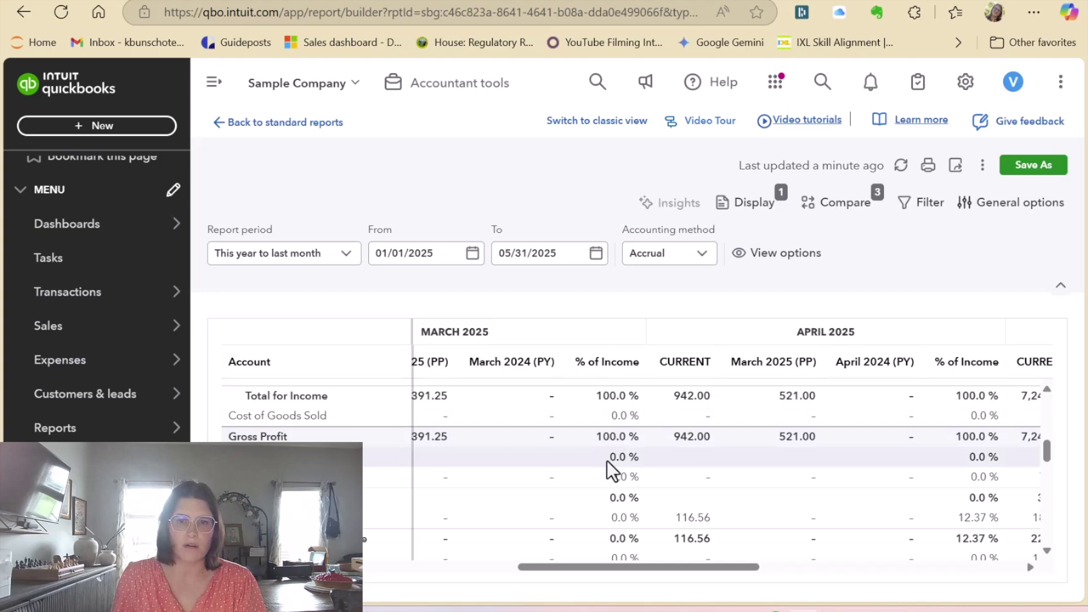
scroll(607, 461, up, 2)
scroll(601, 446, up, 2)
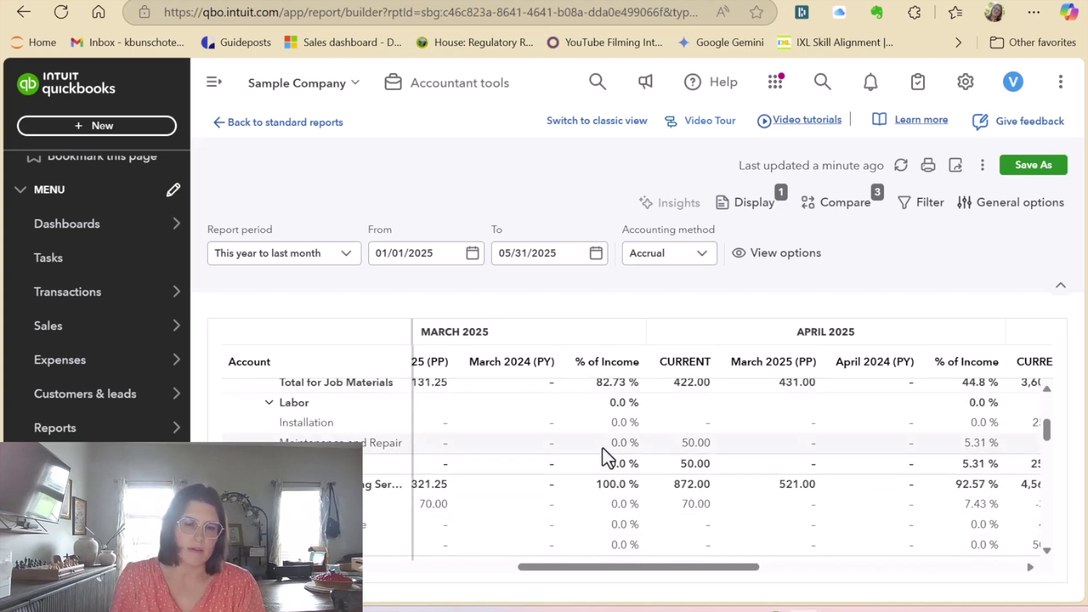
scroll(587, 504, down, 2)
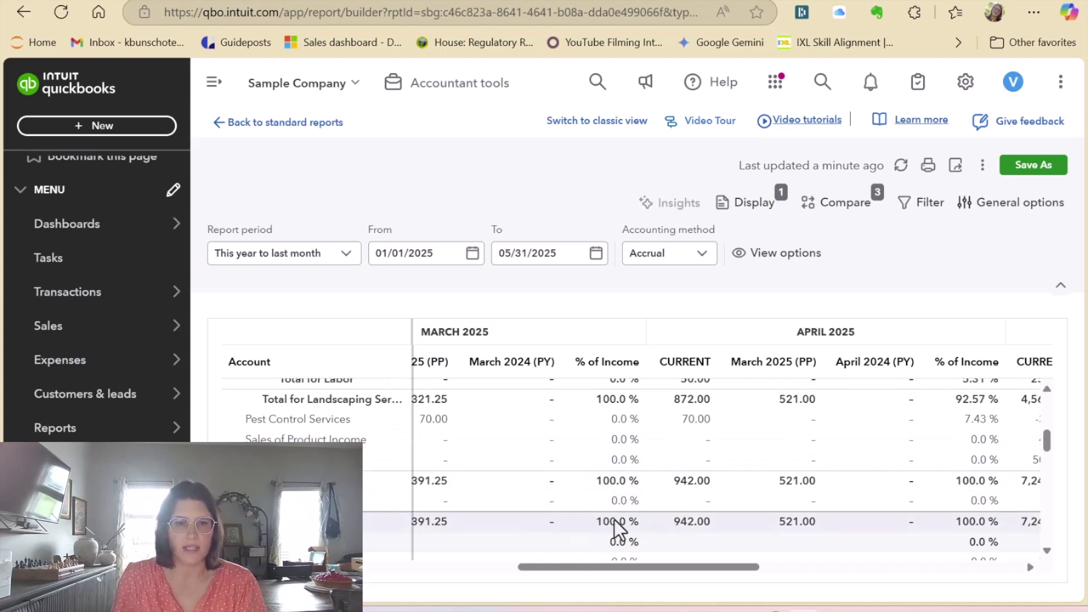
scroll(612, 516, up, 2)
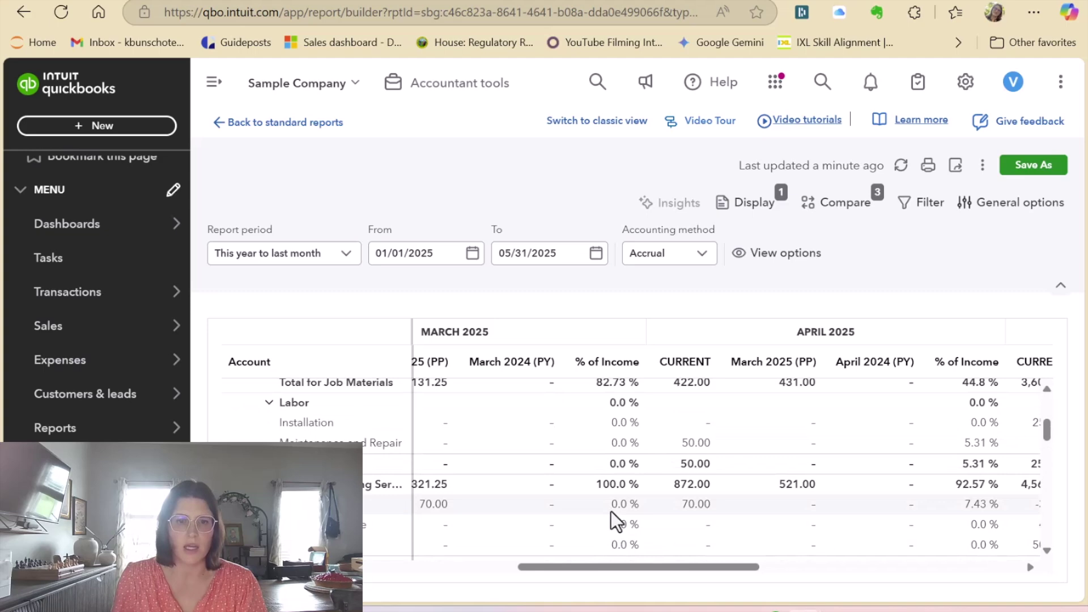
scroll(580, 508, up, 3)
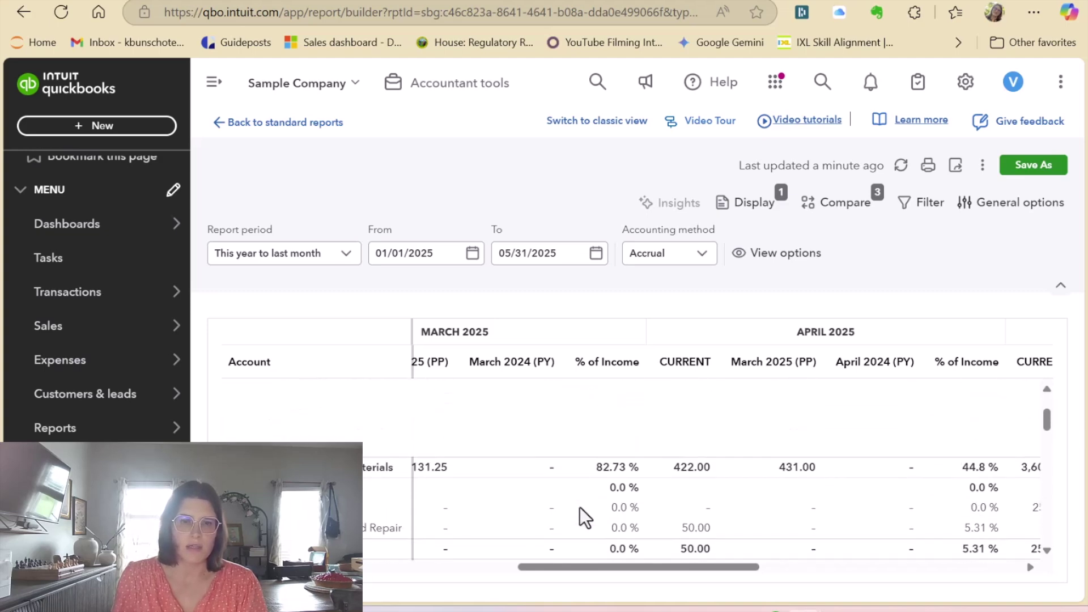
scroll(582, 505, down, 3)
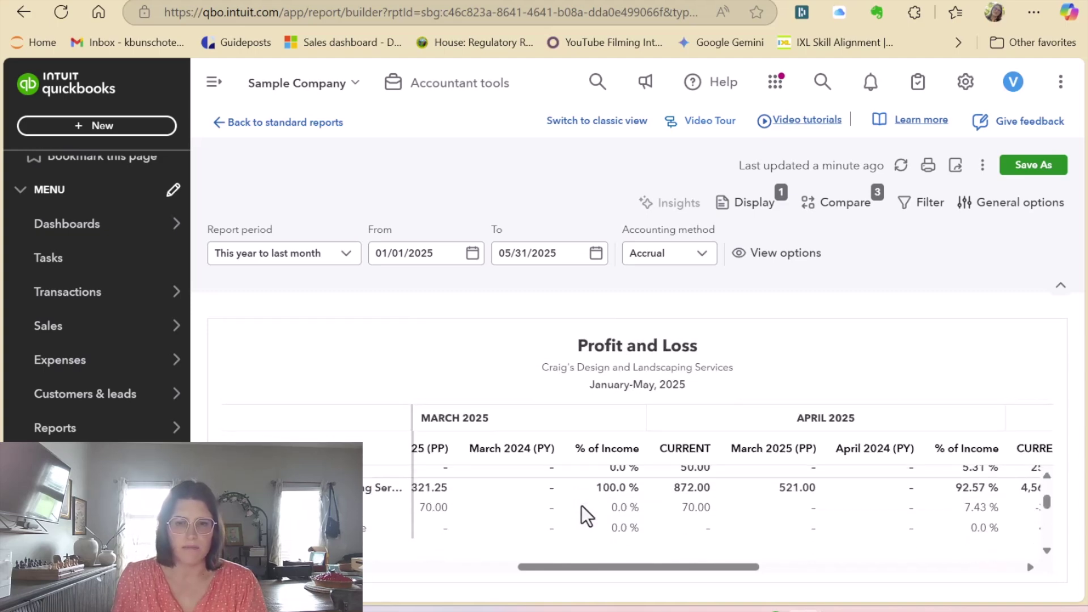
scroll(600, 513, down, 5)
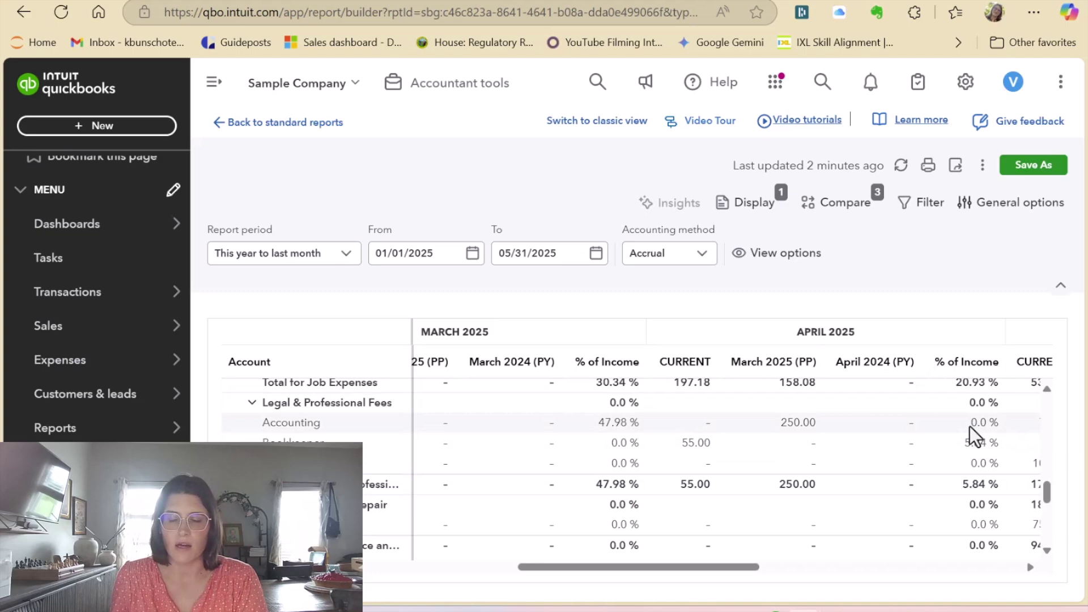
drag(623, 569, 928, 576)
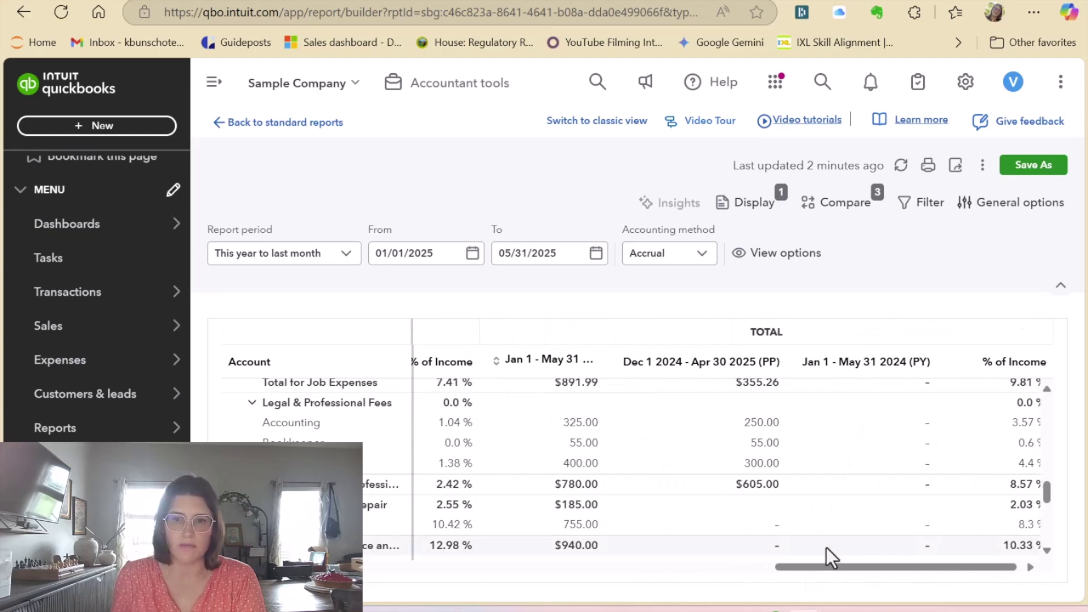
drag(834, 567, 460, 545)
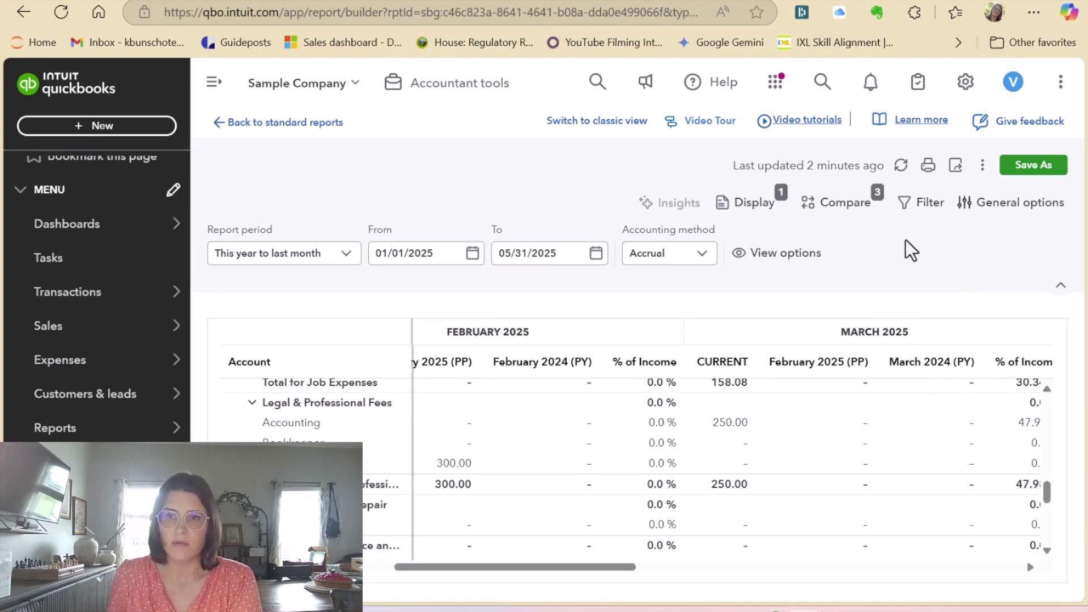
- View the export formats offered for the Profit and Loss report
click(957, 165)
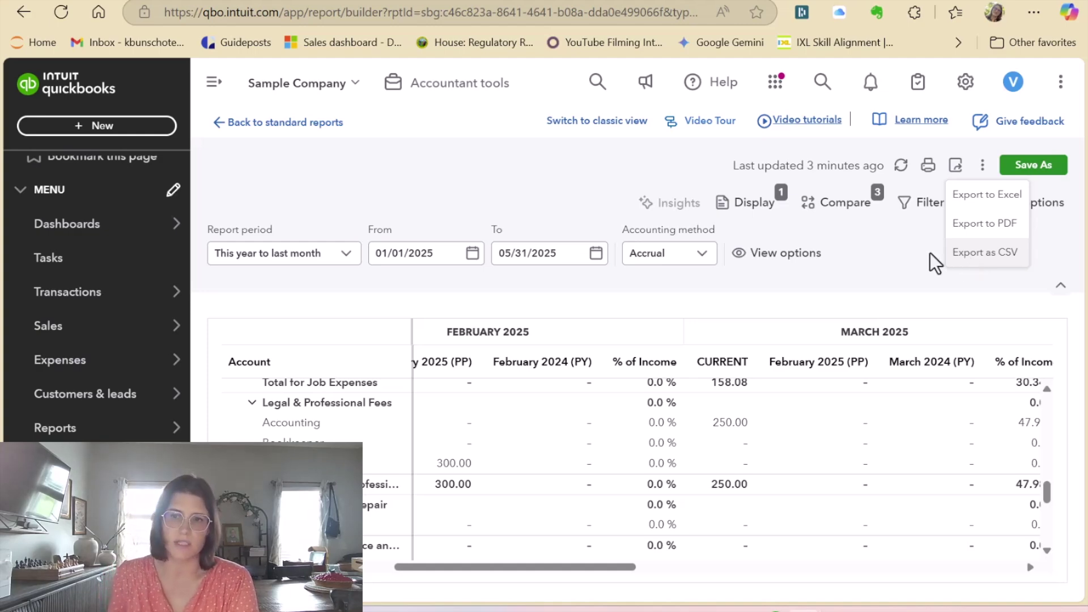
click(888, 275)
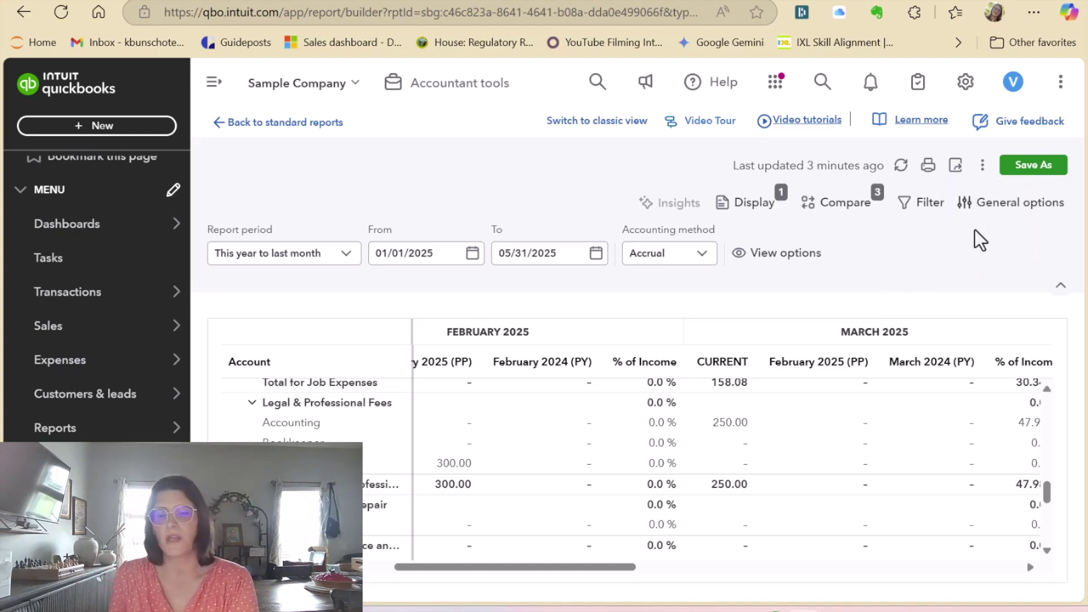
- Save the customized report as a new report named "Profit and Loss - Common Size MOM", shared with anyone who has access to it
click(1047, 179)
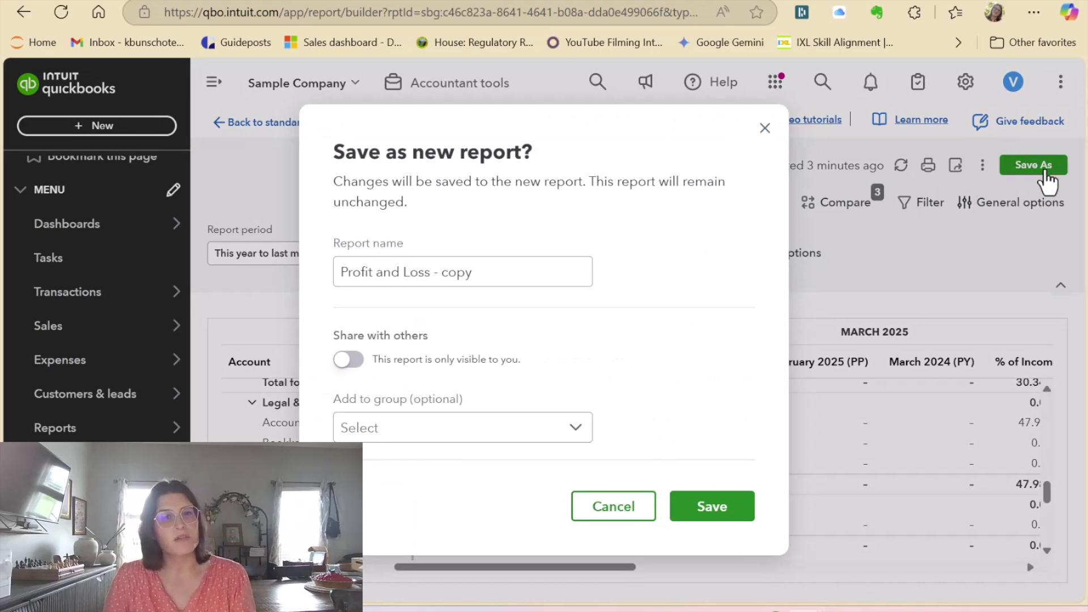
click(496, 271)
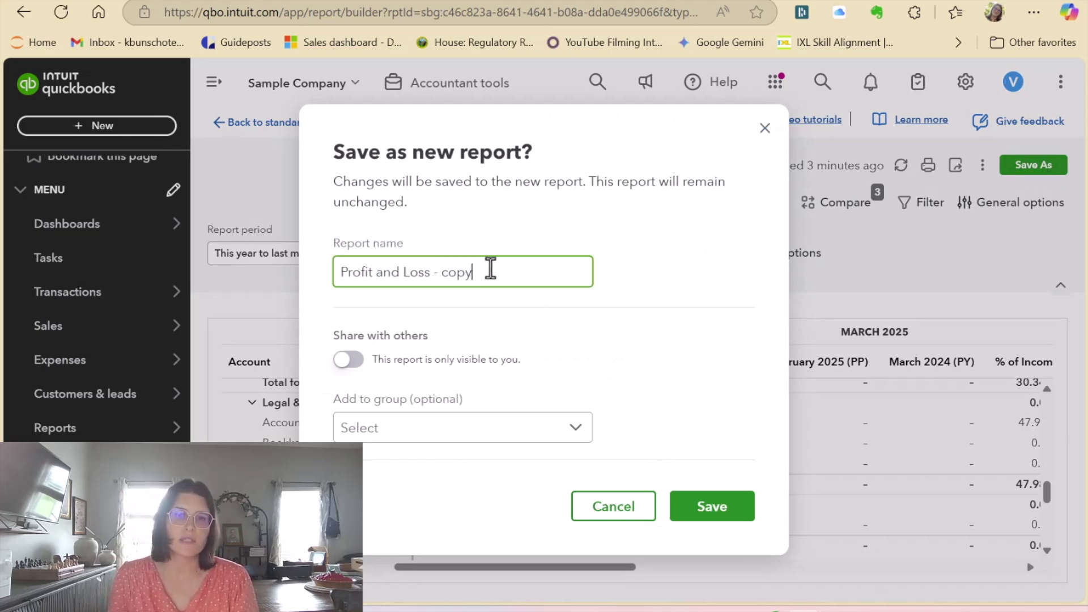
drag(495, 270, 441, 267)
text(Co)
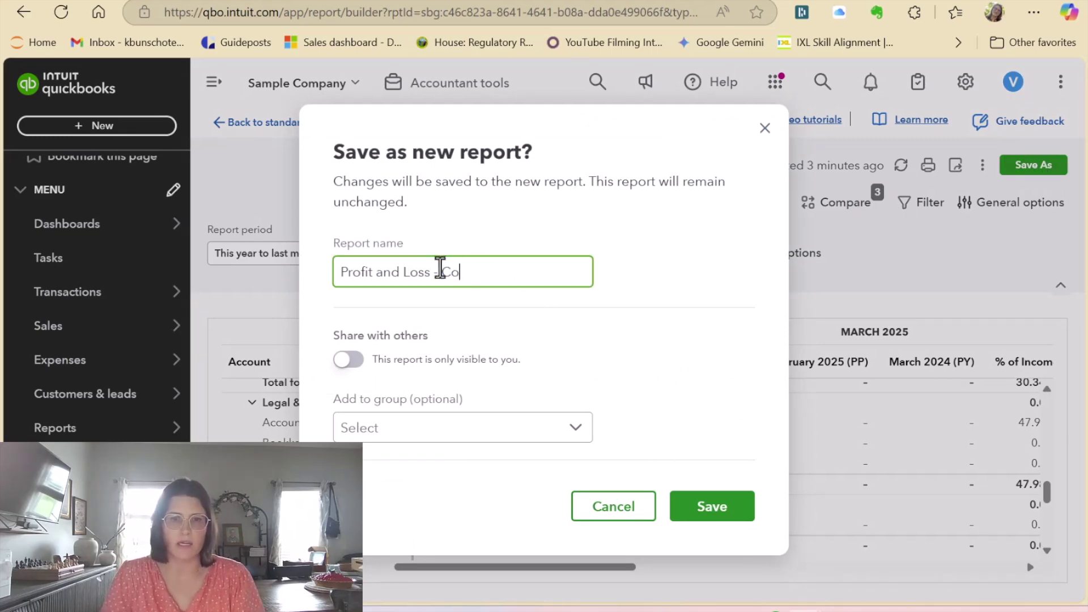
text(mmon Siz)
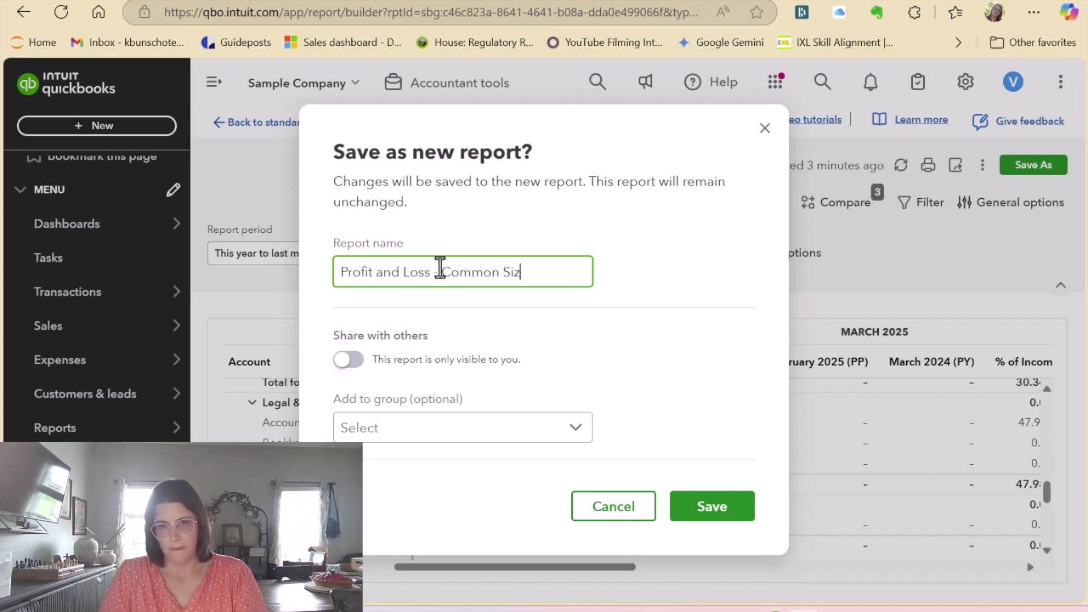
text(e)
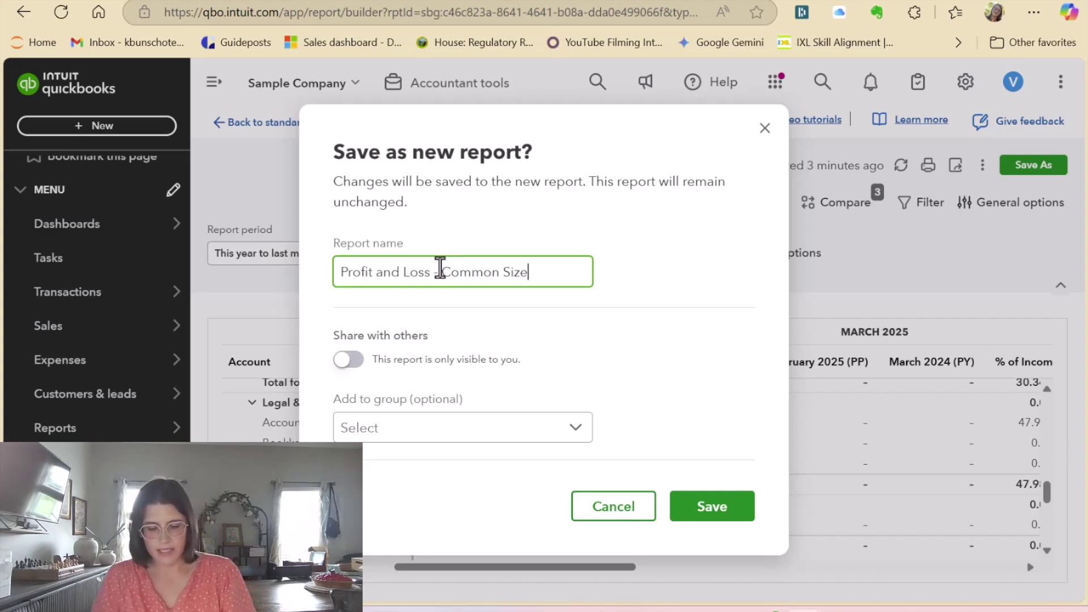
text( MOM)
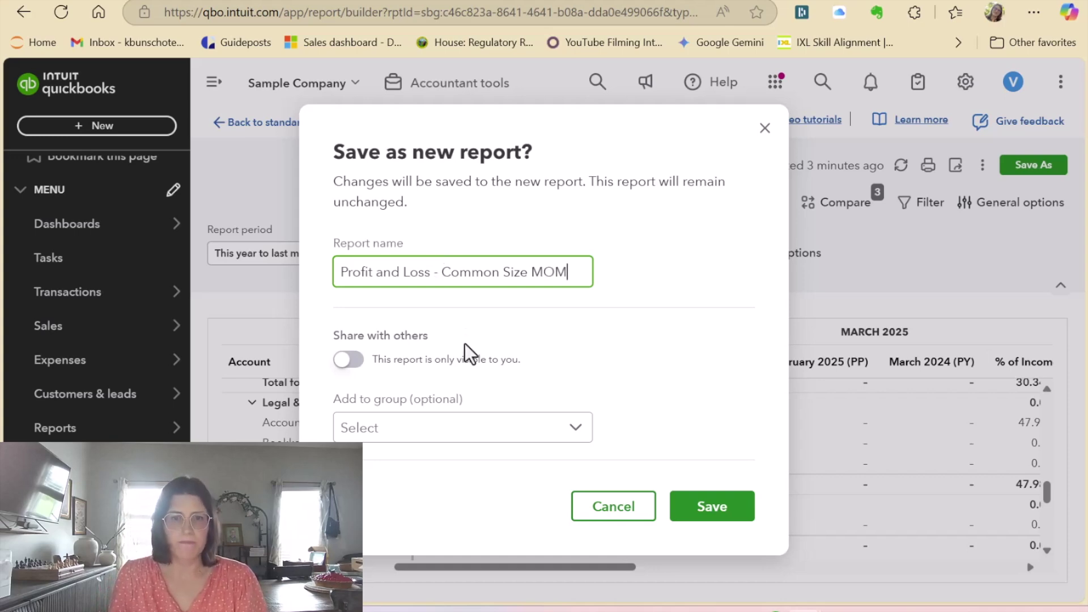
click(350, 359)
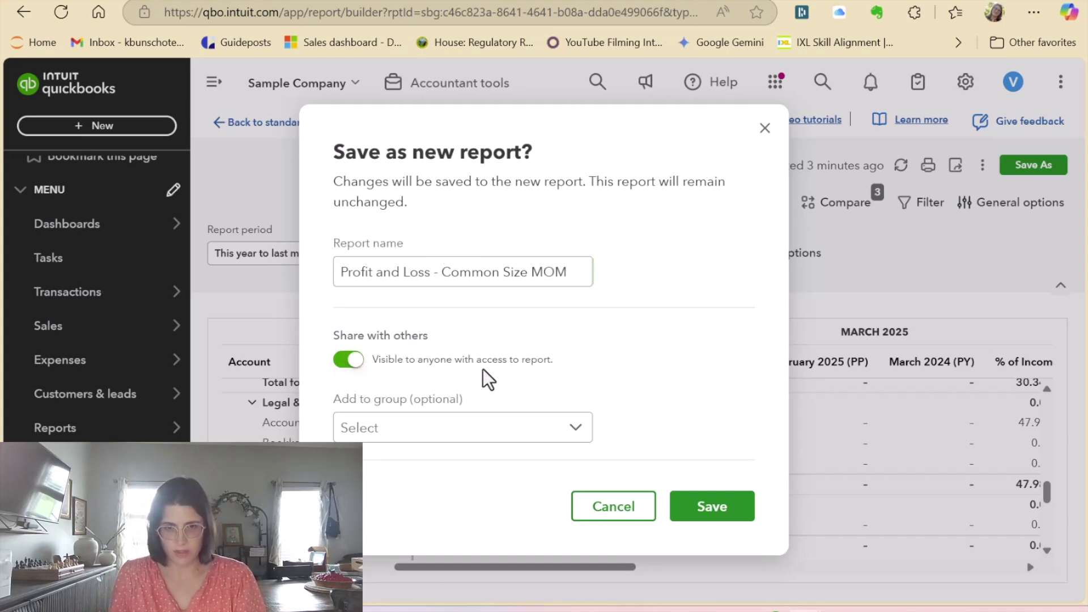
click(712, 507)
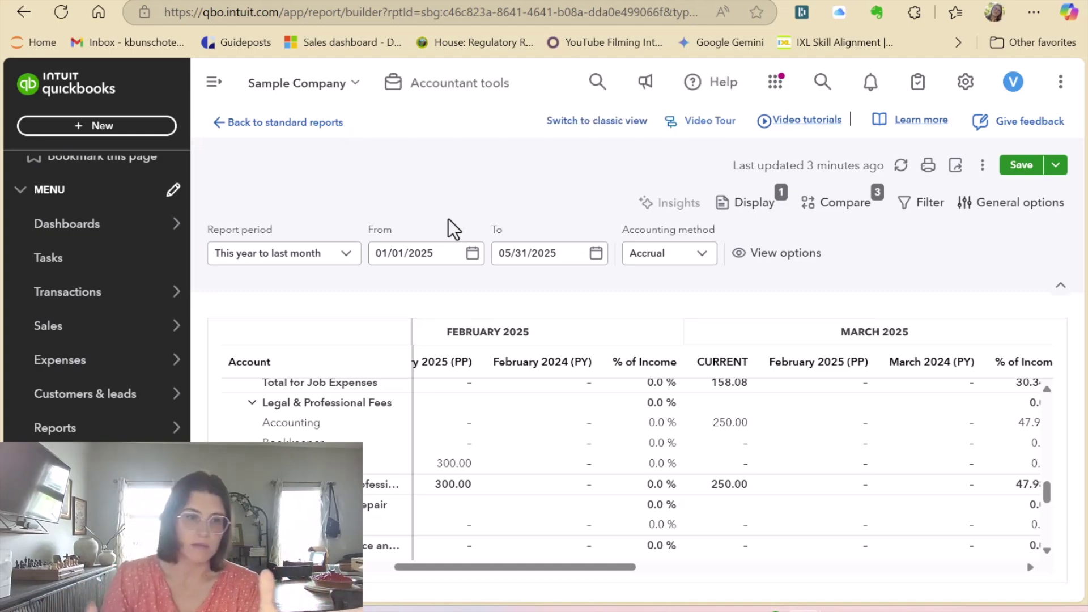
- Open the custom reports list to locate the saved Profit and Loss report
mouse_move(53, 432)
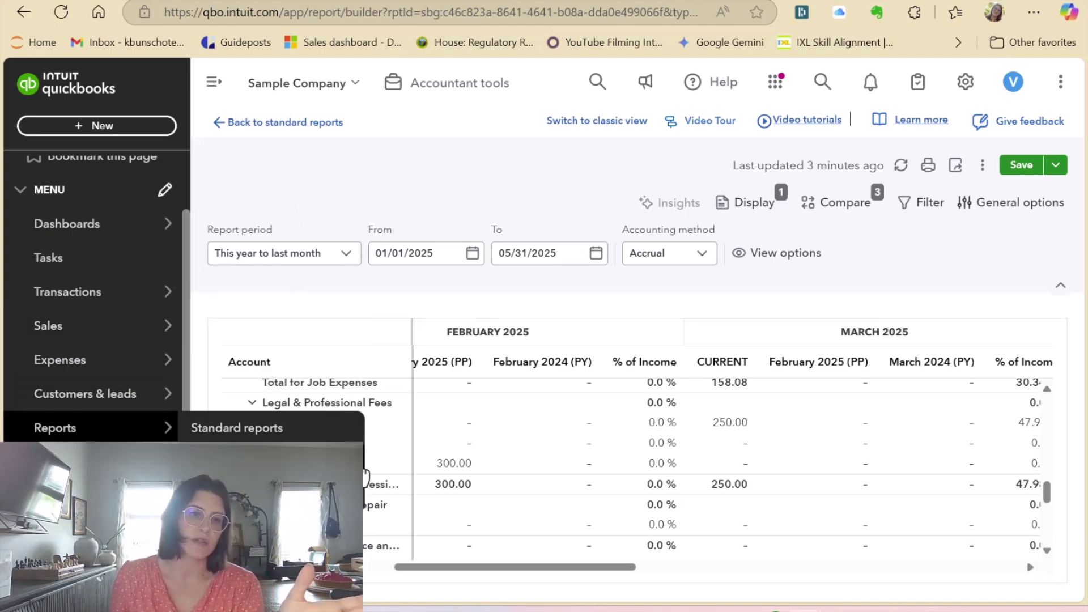
click(340, 463)
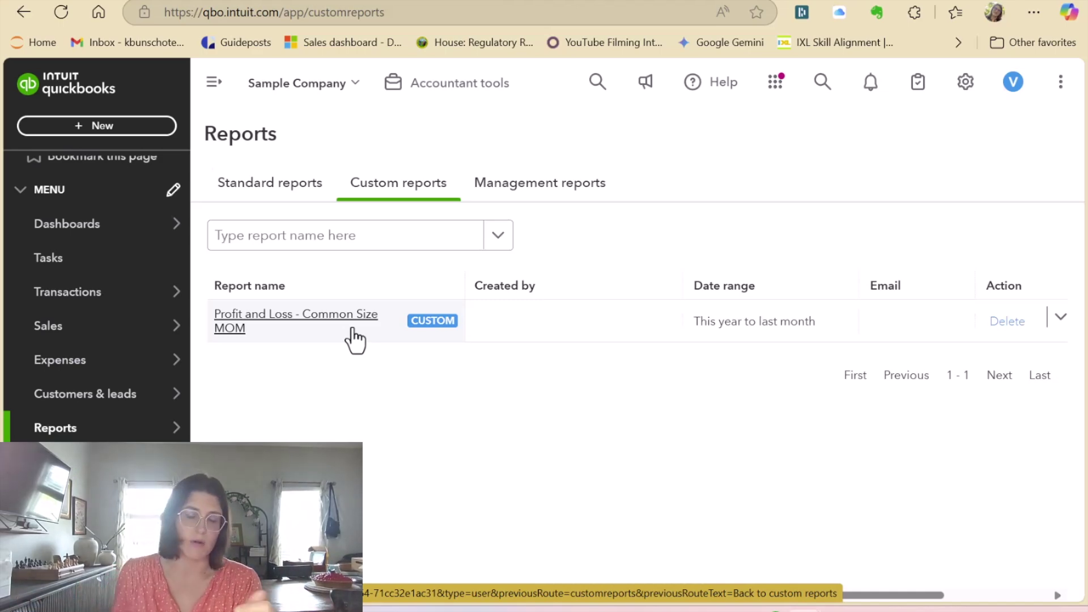
- Open the Balance Sheet from the standard reports and review its assets, liabilities and equity
click(299, 190)
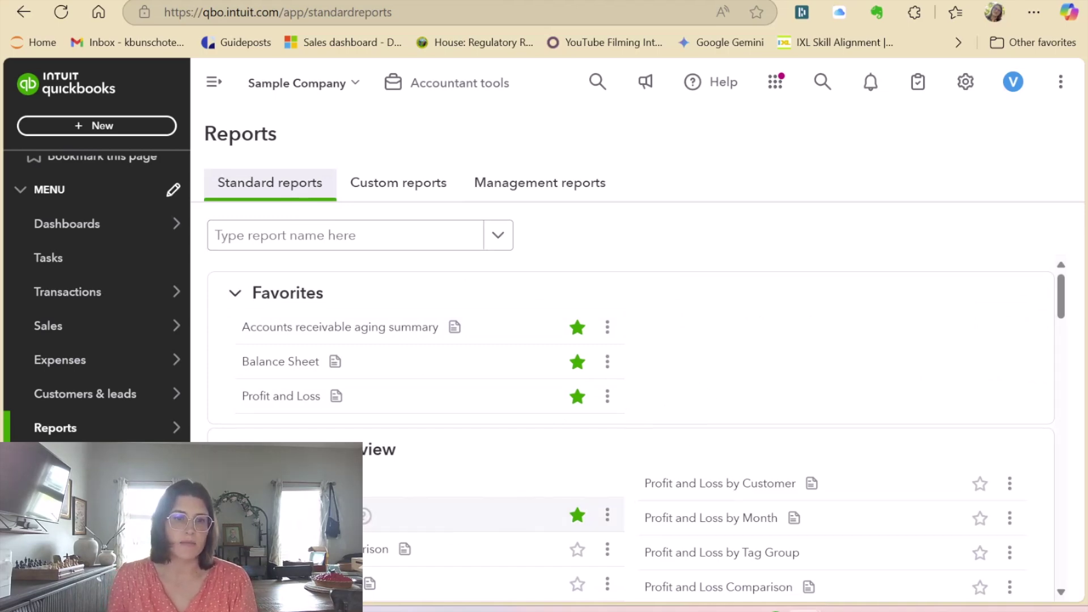
click(281, 516)
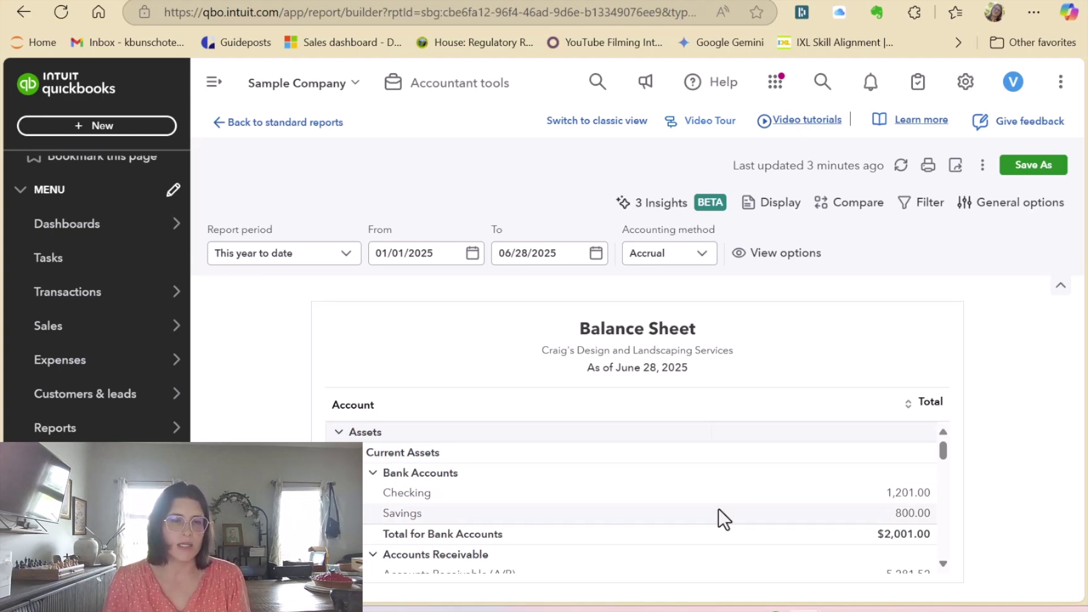
scroll(719, 509, down, 5)
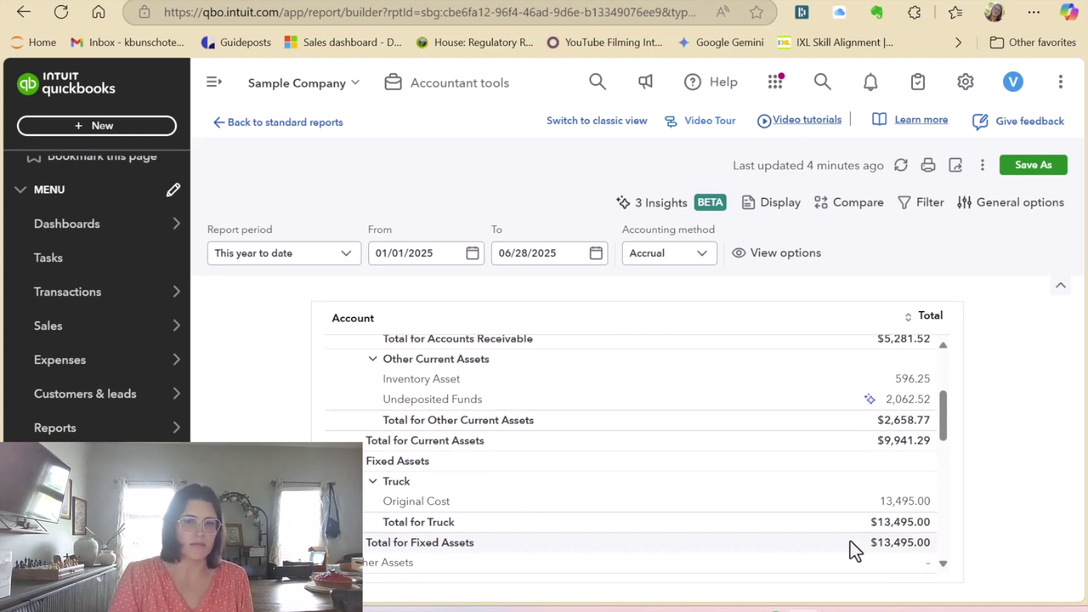
scroll(842, 445, down, 5)
scroll(843, 442, down, 3)
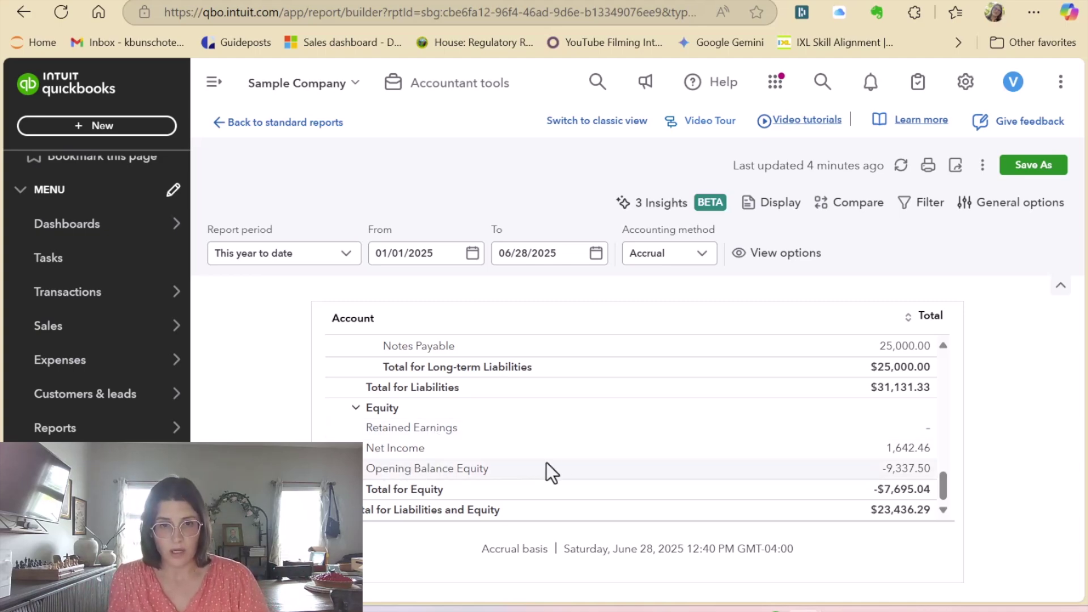
scroll(550, 461, up, 10)
scroll(554, 461, up, 5)
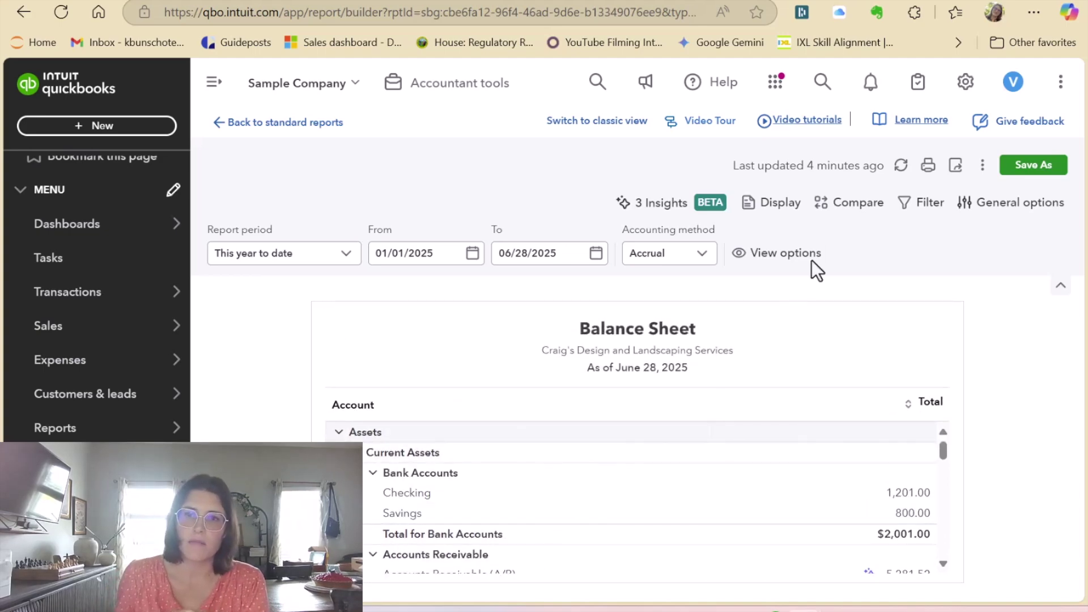
- Display the Balance Sheet columns by Months
click(777, 204)
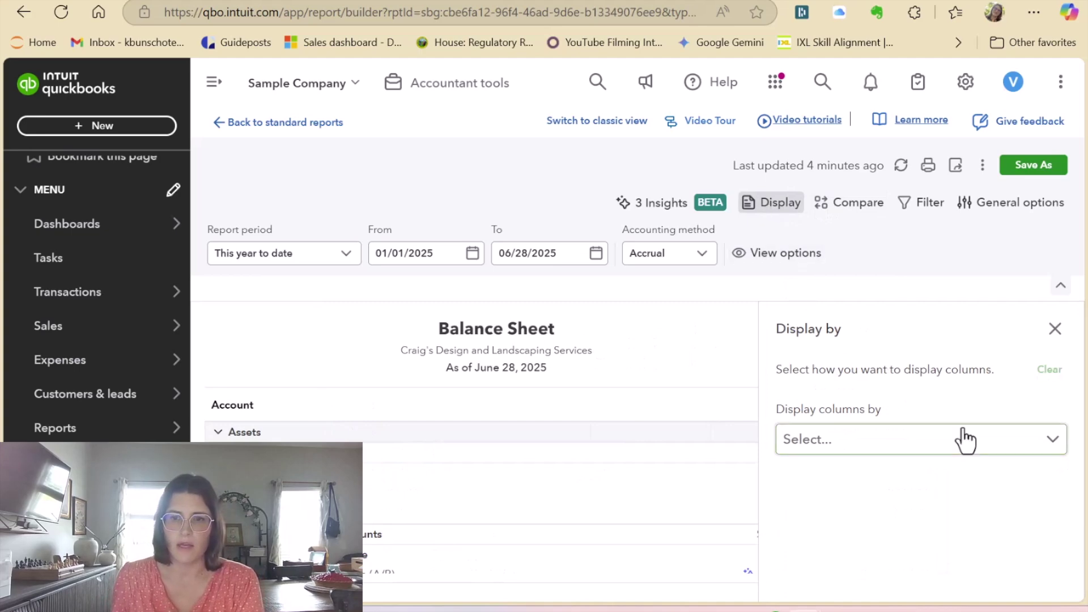
click(965, 439)
scroll(979, 505, down, 1)
click(980, 545)
scroll(980, 547, down, 2)
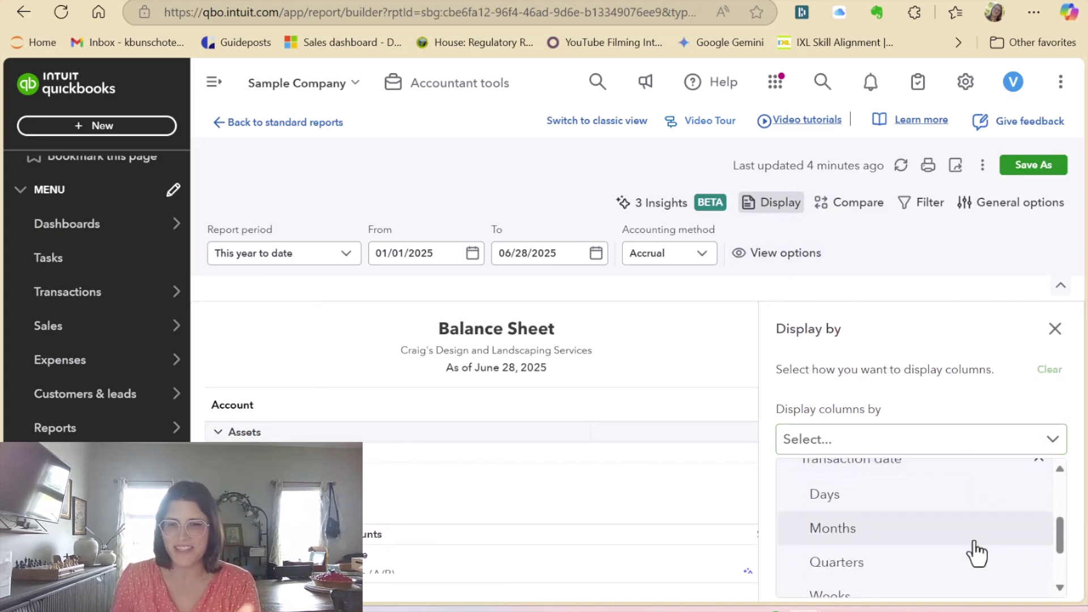
scroll(971, 561, down, 2)
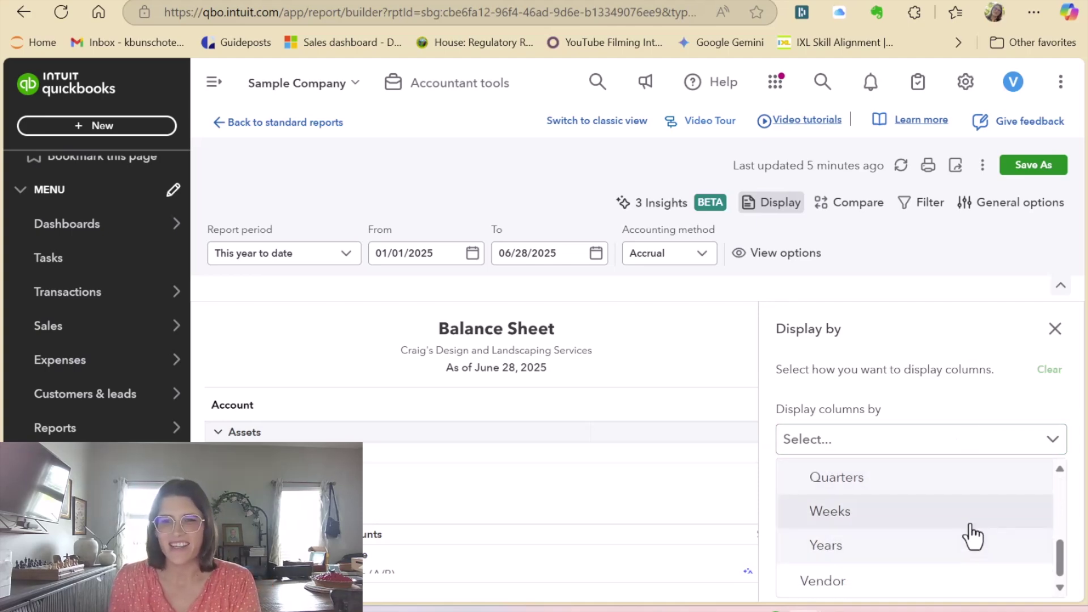
scroll(973, 536, up, 2)
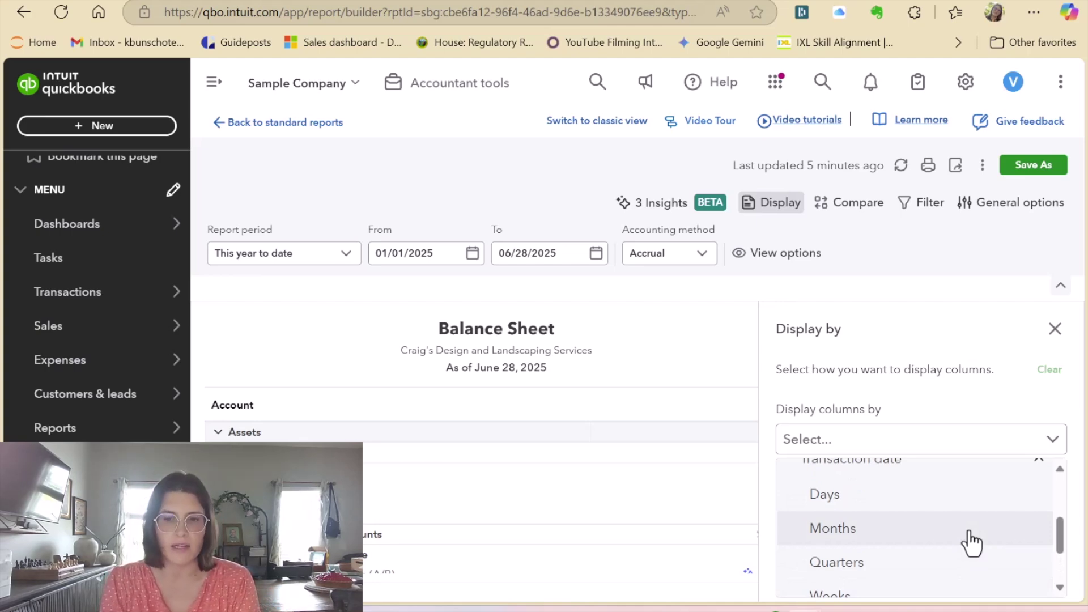
click(973, 543)
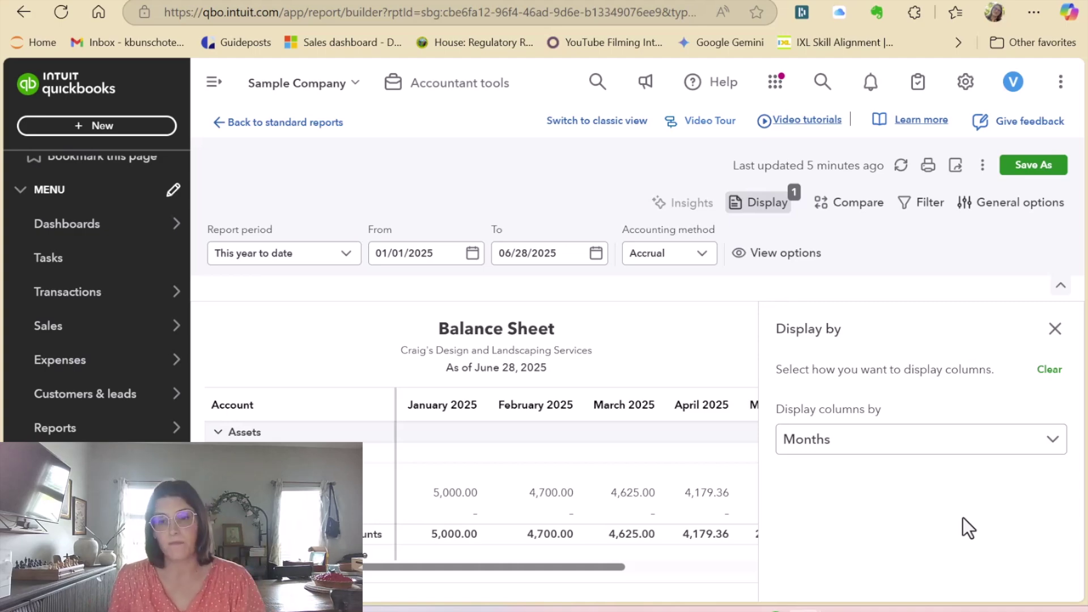
click(953, 449)
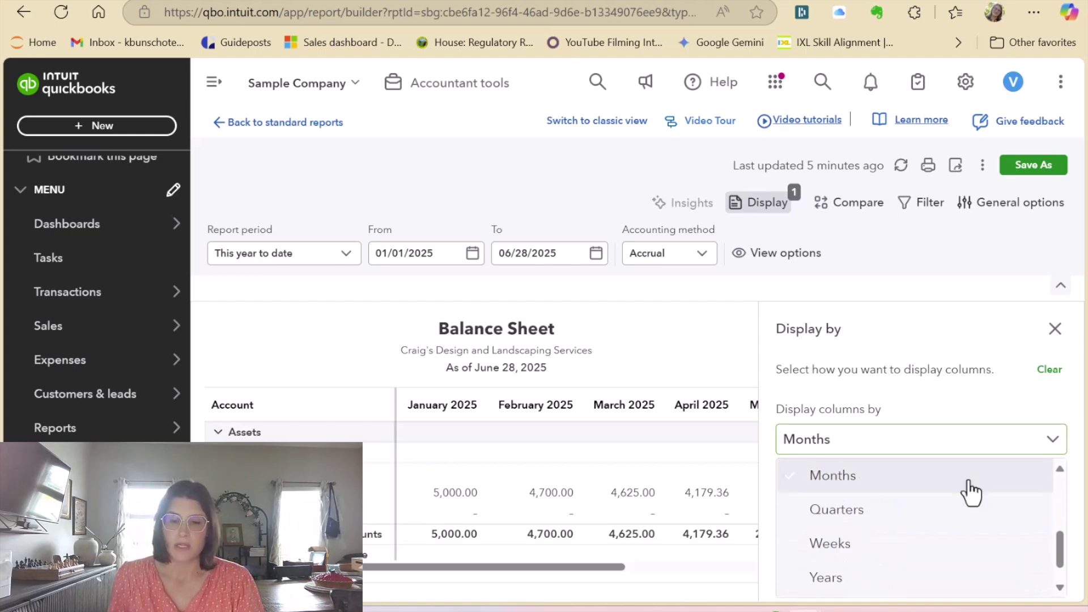
click(979, 452)
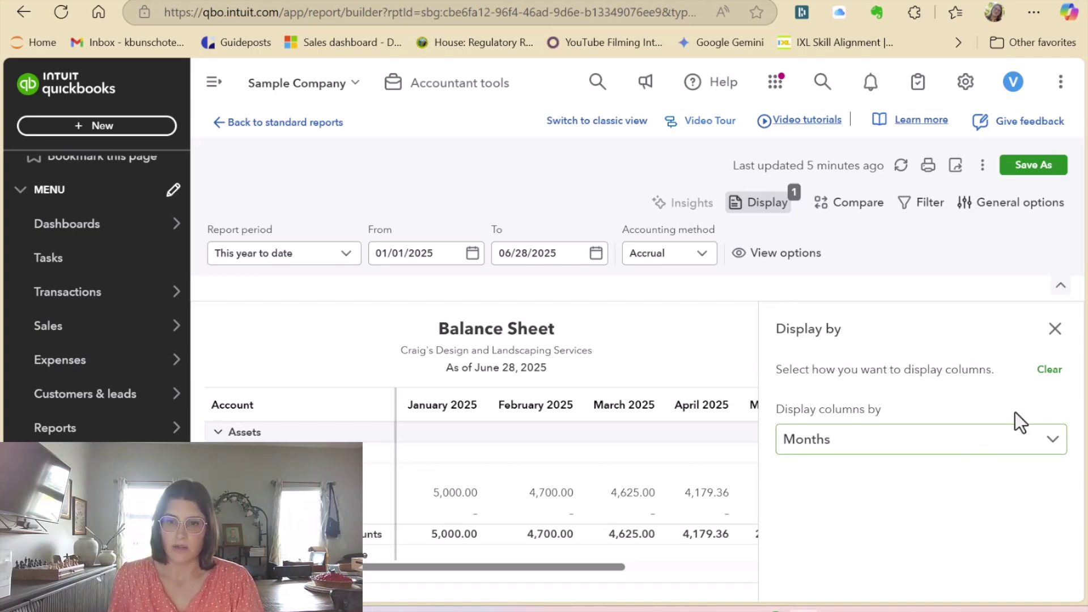
click(1055, 328)
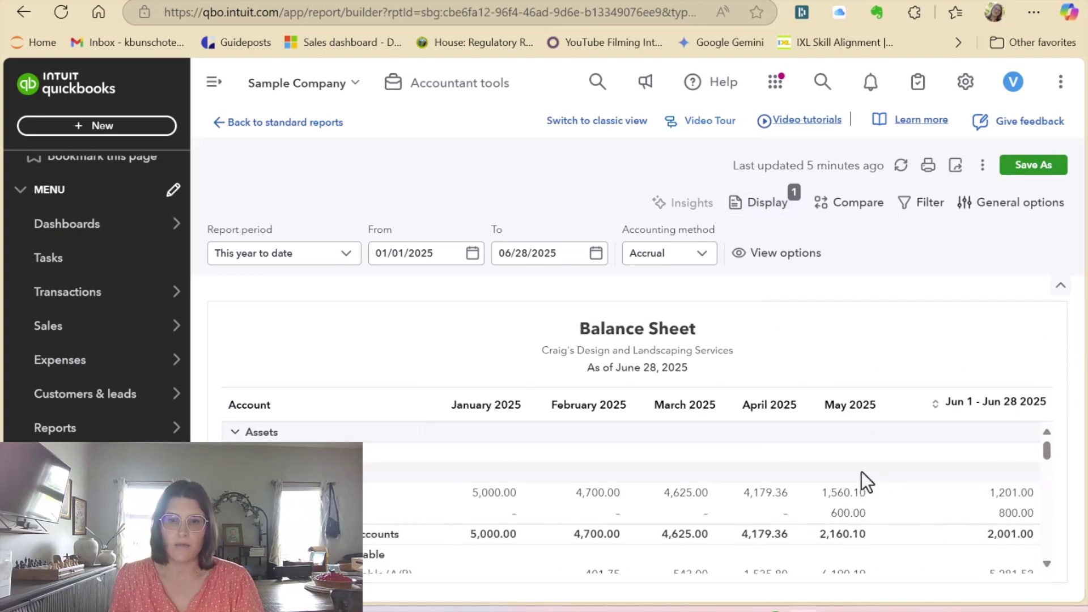
- Add the % of Column calculation to the monthly Balance Sheet comparison
scroll(861, 471, down, 2)
scroll(862, 472, down, 6)
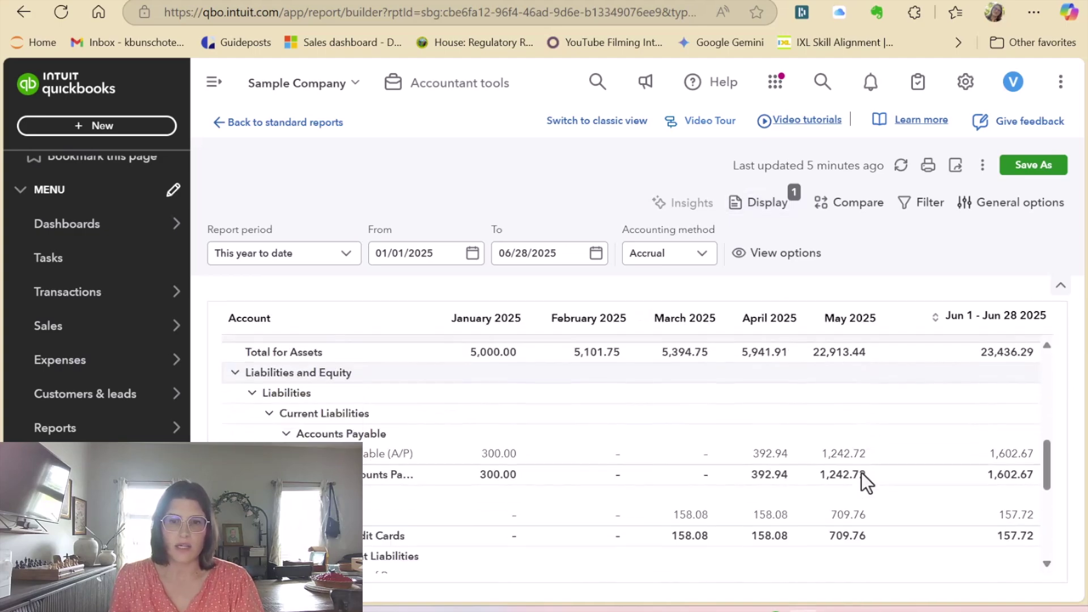
scroll(861, 483, up, 1)
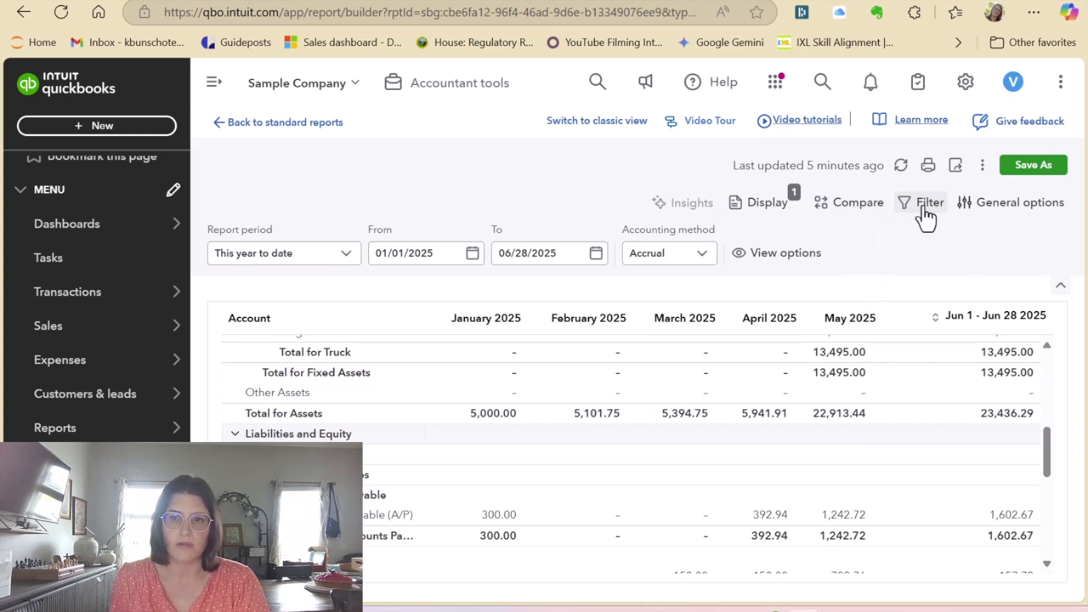
click(857, 211)
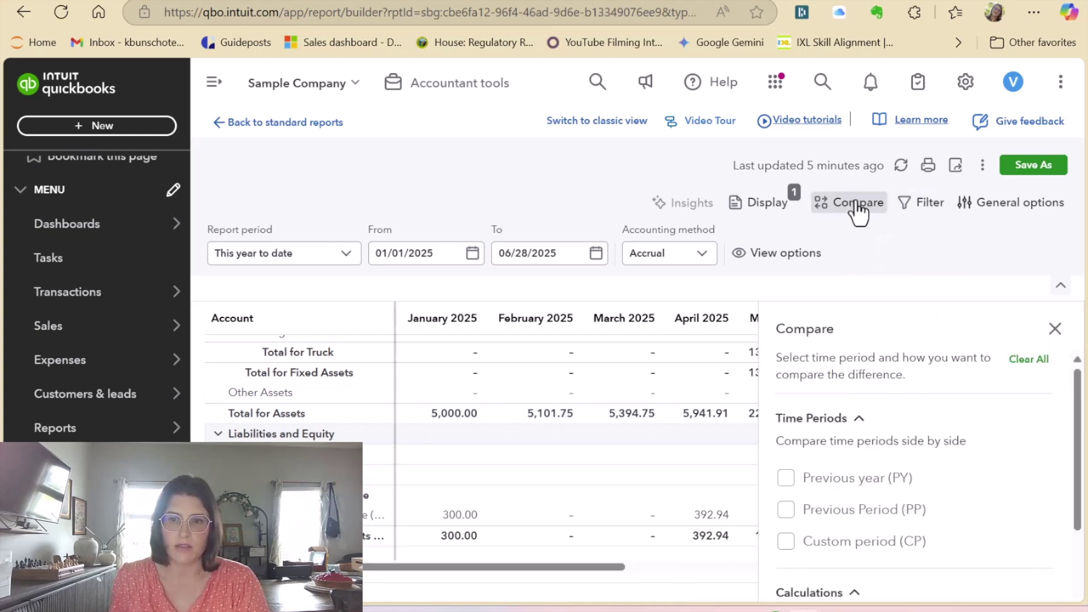
scroll(1002, 468, down, 2)
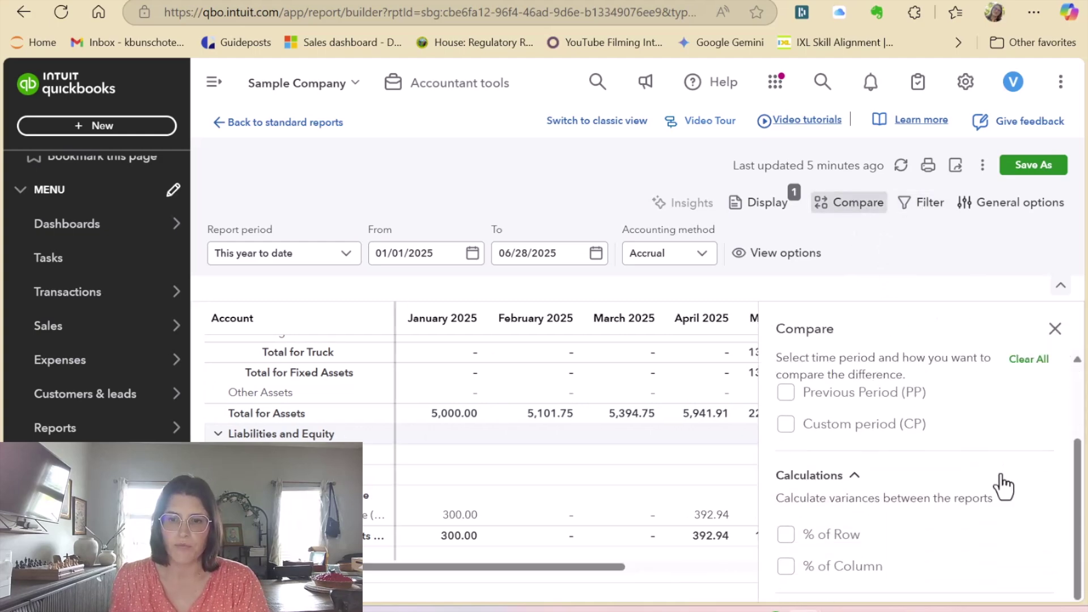
click(808, 570)
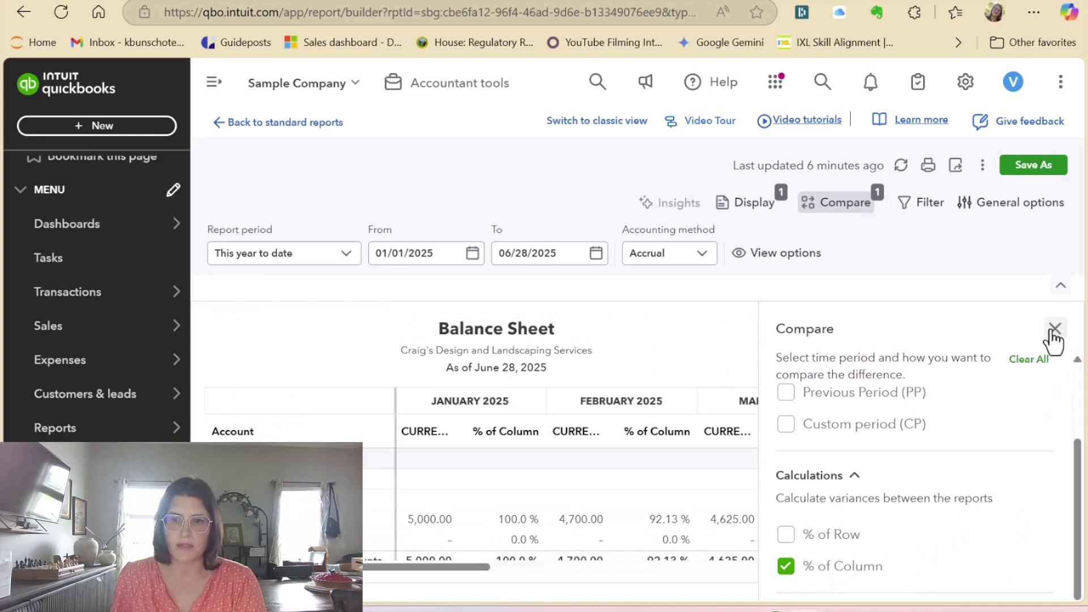
scroll(964, 514, up, 2)
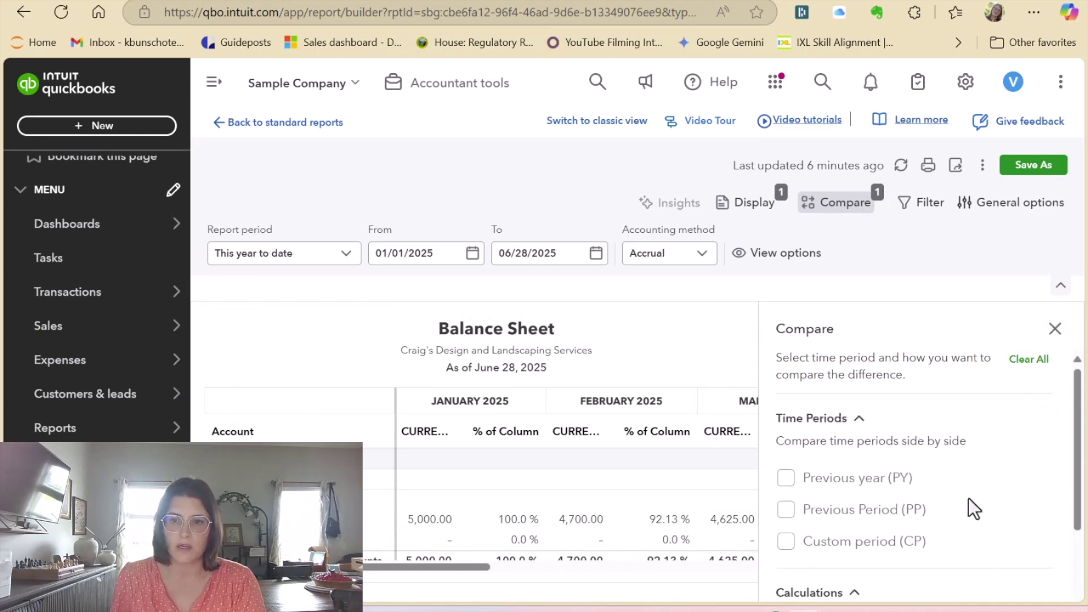
click(1054, 330)
- Examine January 2025's % of Column figures for total assets, total liabilities, total equity and total liabilities and equity
scroll(819, 474, down, 3)
scroll(819, 474, down, 2)
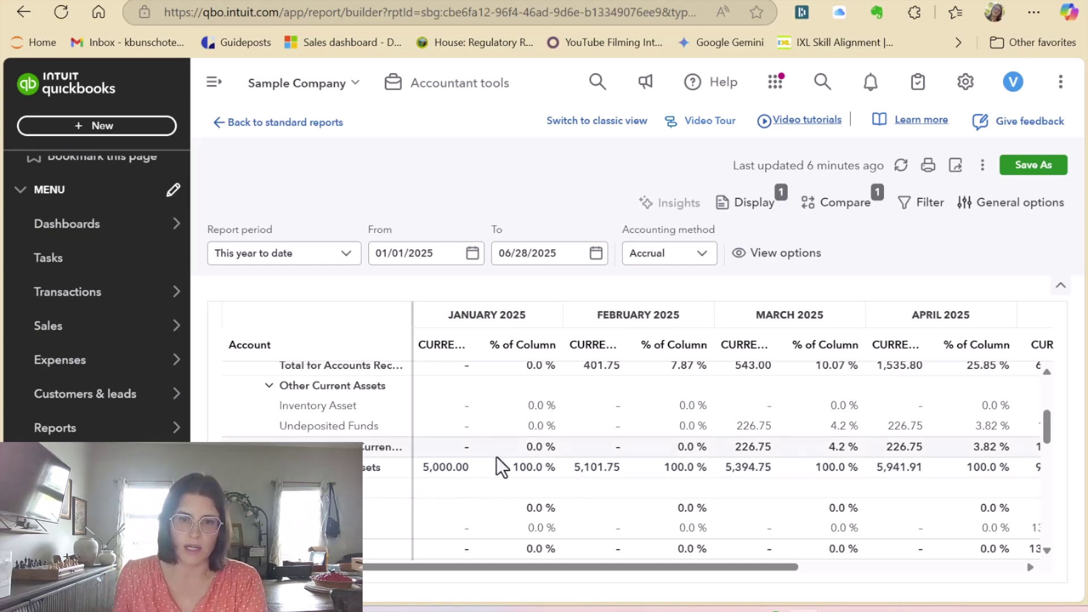
double_click(538, 467)
scroll(596, 491, down, 3)
drag(507, 441, 559, 441)
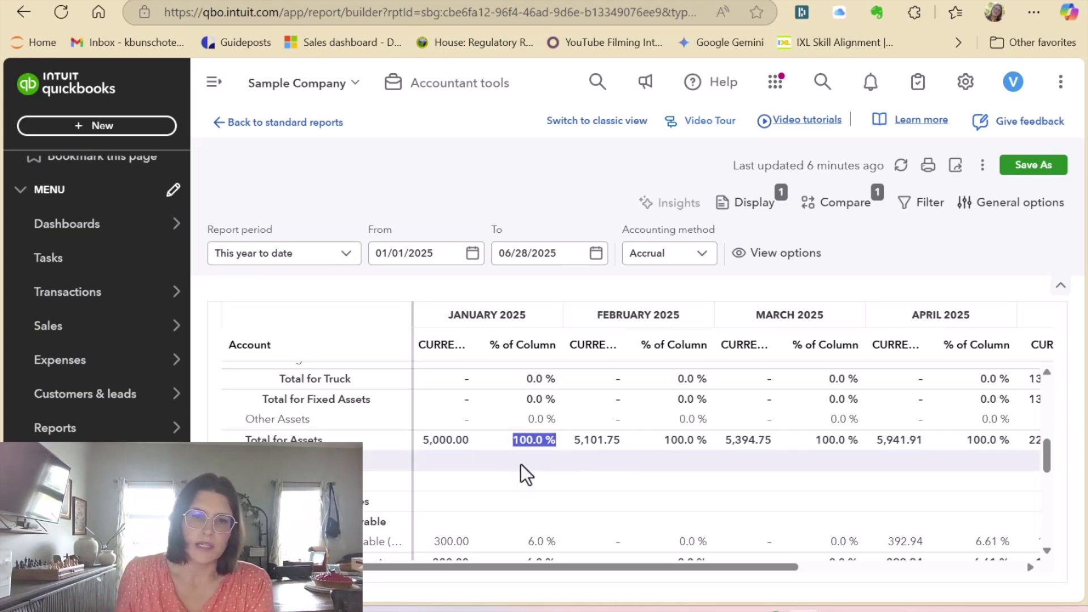
scroll(521, 464, down, 2)
scroll(524, 462, down, 4)
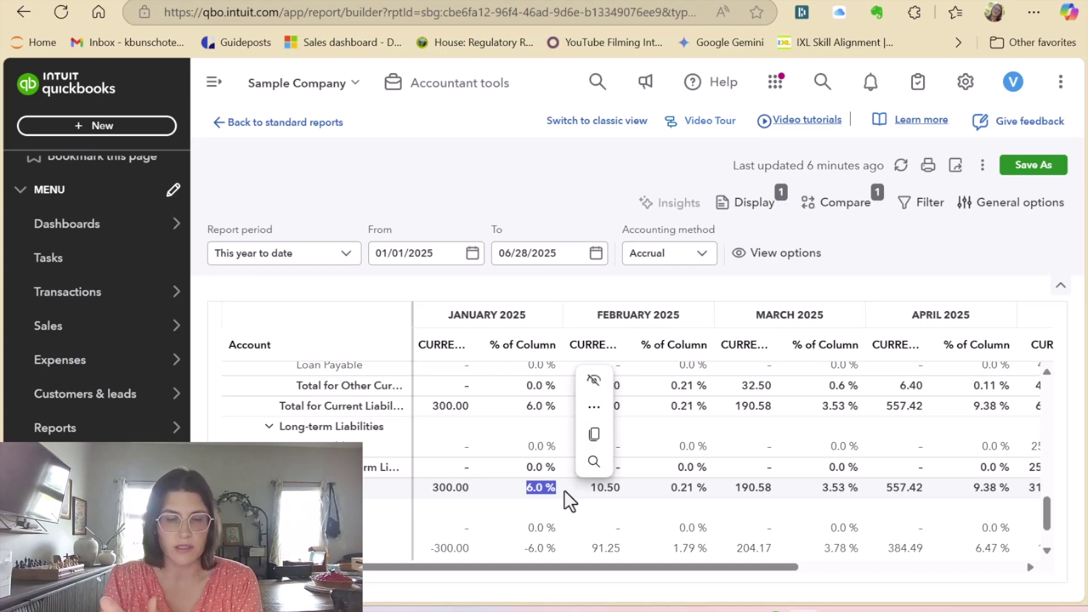
scroll(527, 502, down, 2)
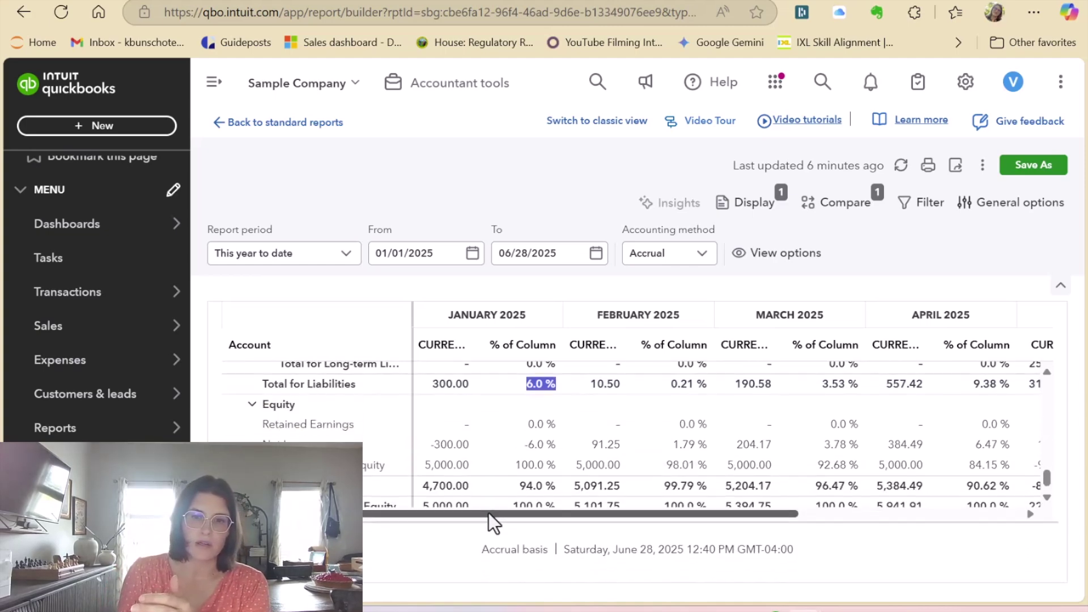
scroll(533, 470, down, 1)
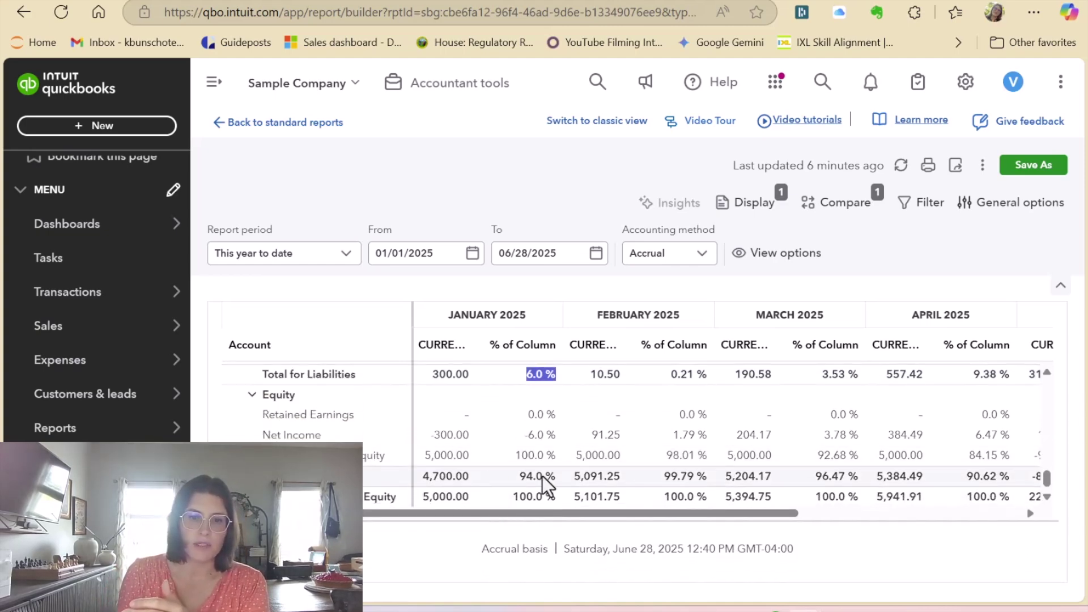
drag(513, 475, 552, 502)
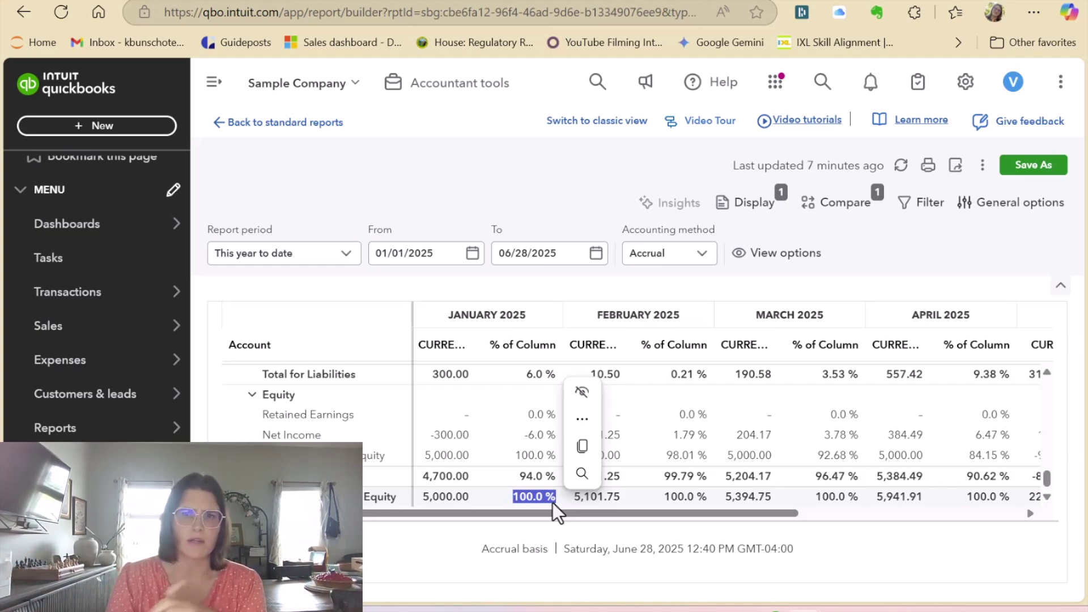
scroll(567, 499, up, 10)
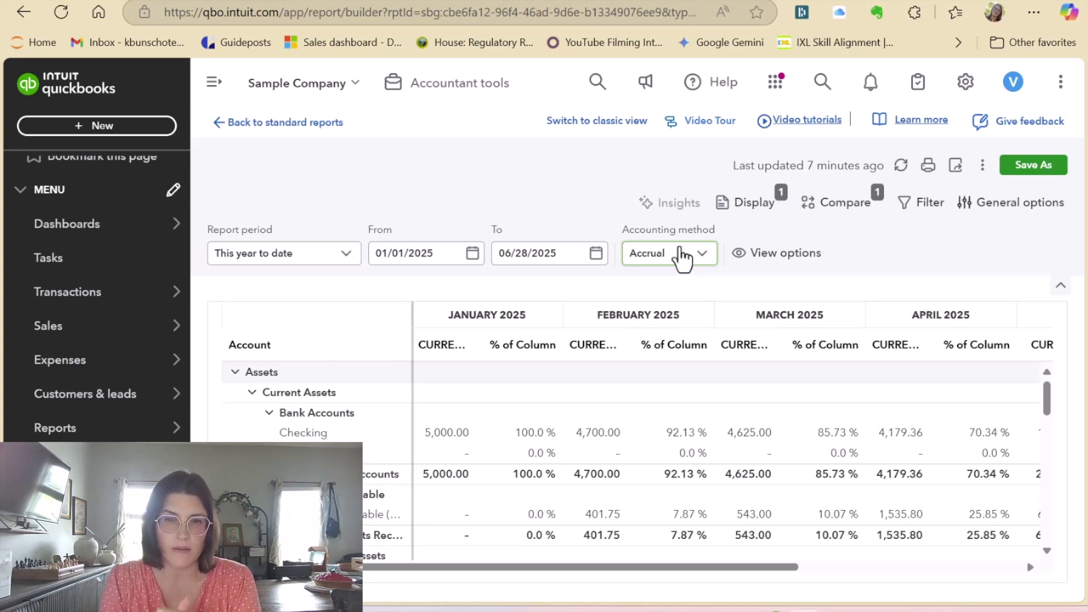
- Save the customized report as a new report named "Balance Sheet - Common Size", shared with anyone who has access to it
click(1033, 166)
drag(510, 279, 444, 270)
key(BackSpace)
text(Common Size)
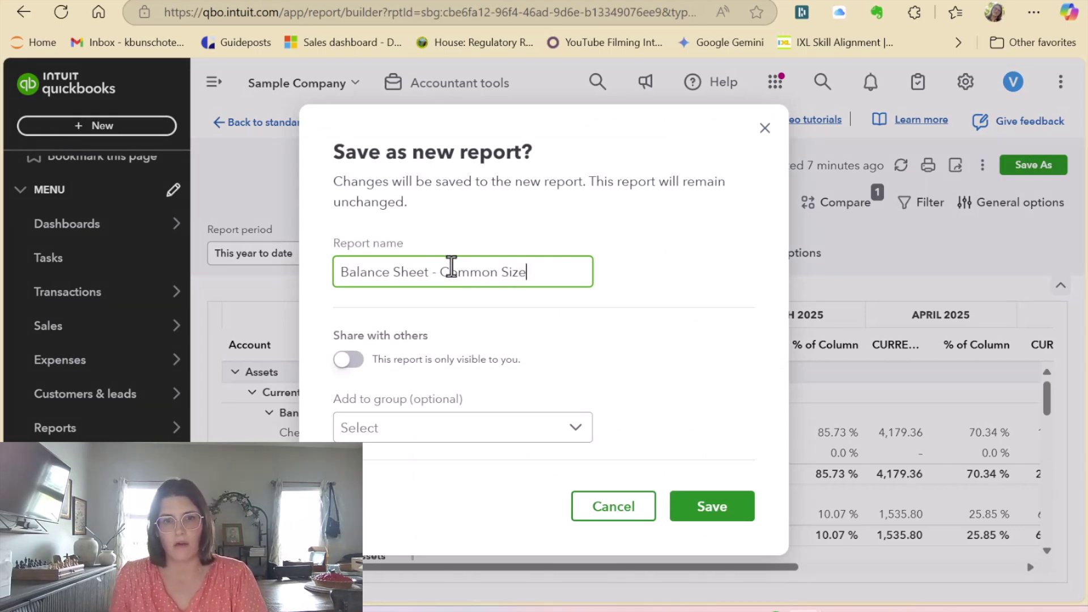
click(349, 359)
click(711, 507)
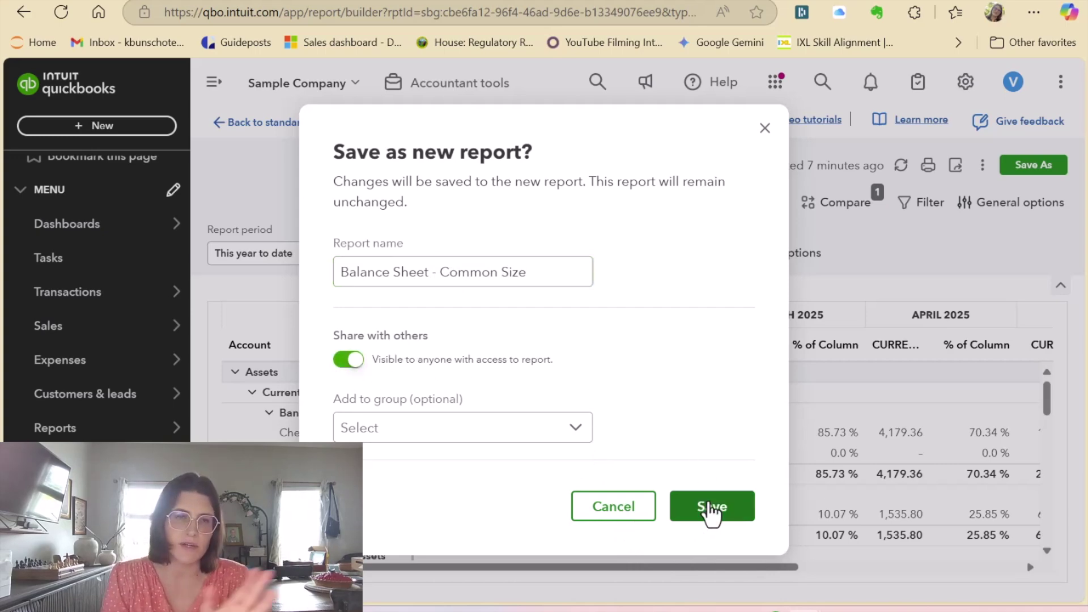
click(710, 508)
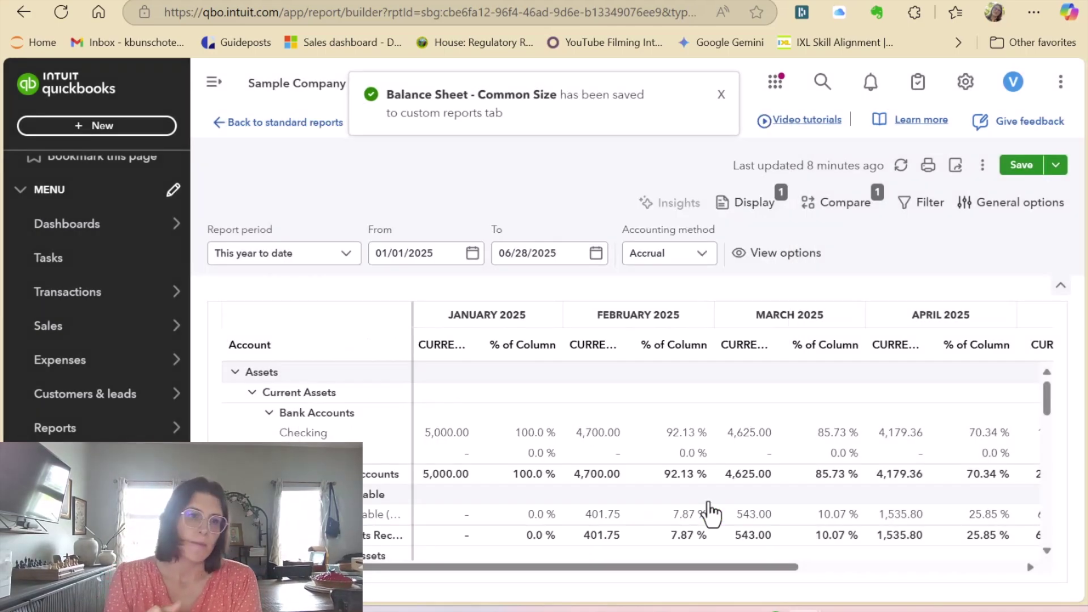
- Open the custom reports list and view the report names offered in its report search
mouse_move(144, 434)
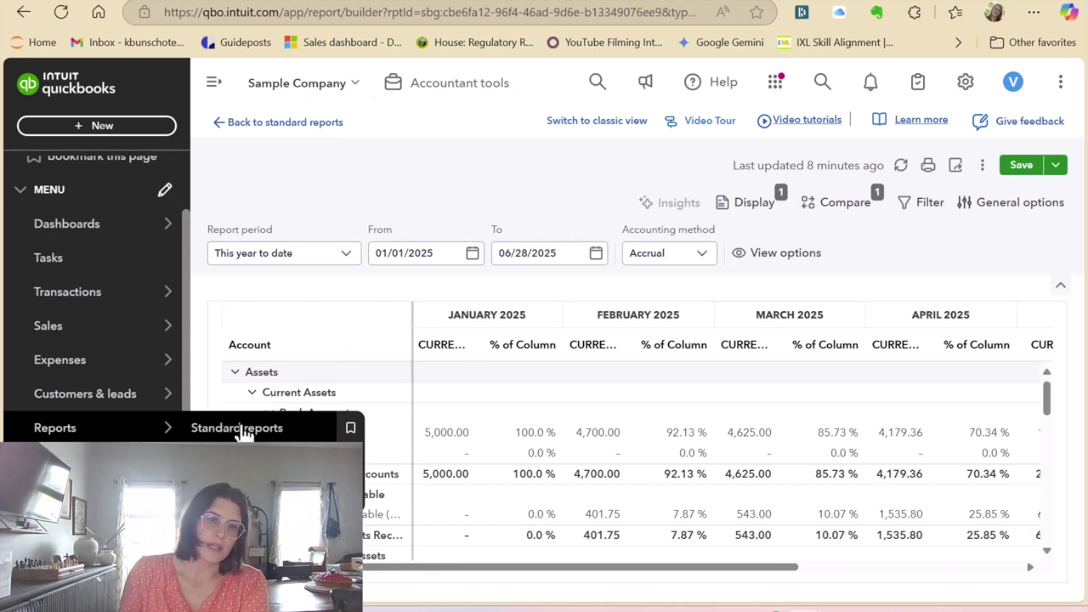
click(244, 461)
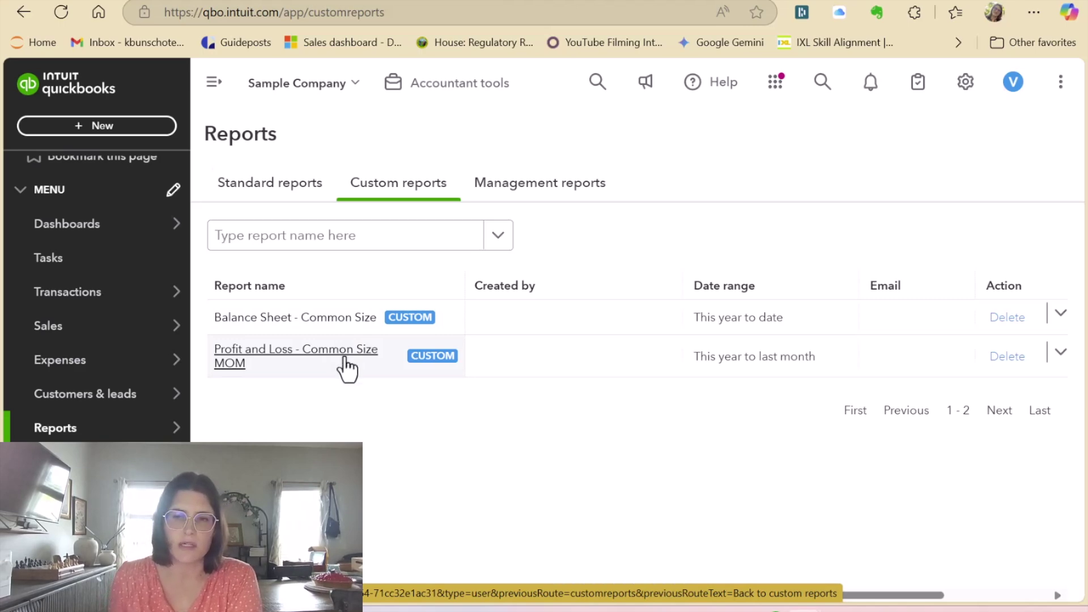
click(498, 237)
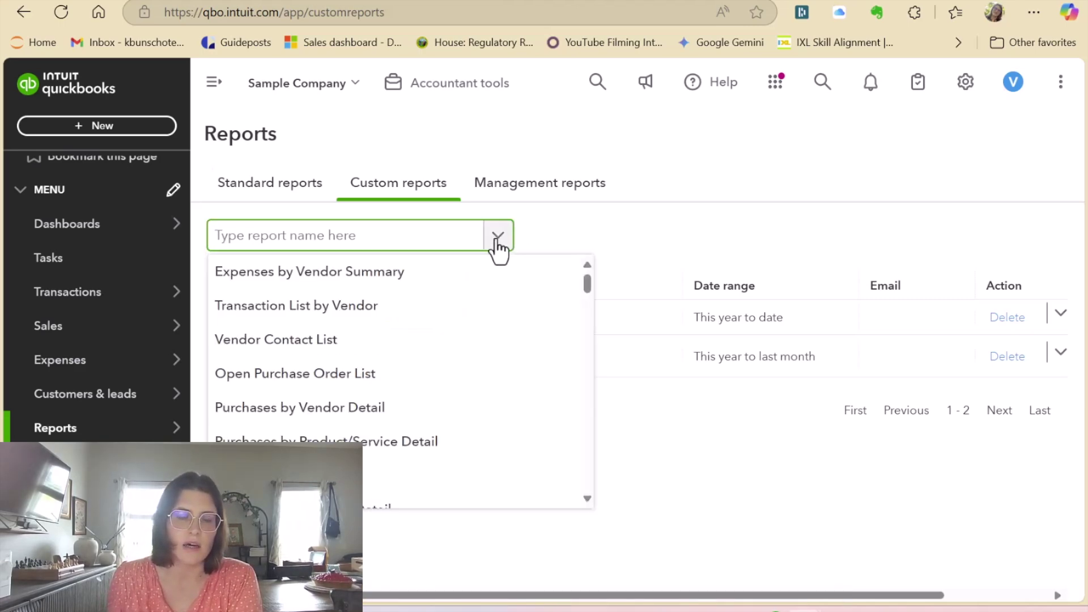
click(506, 249)
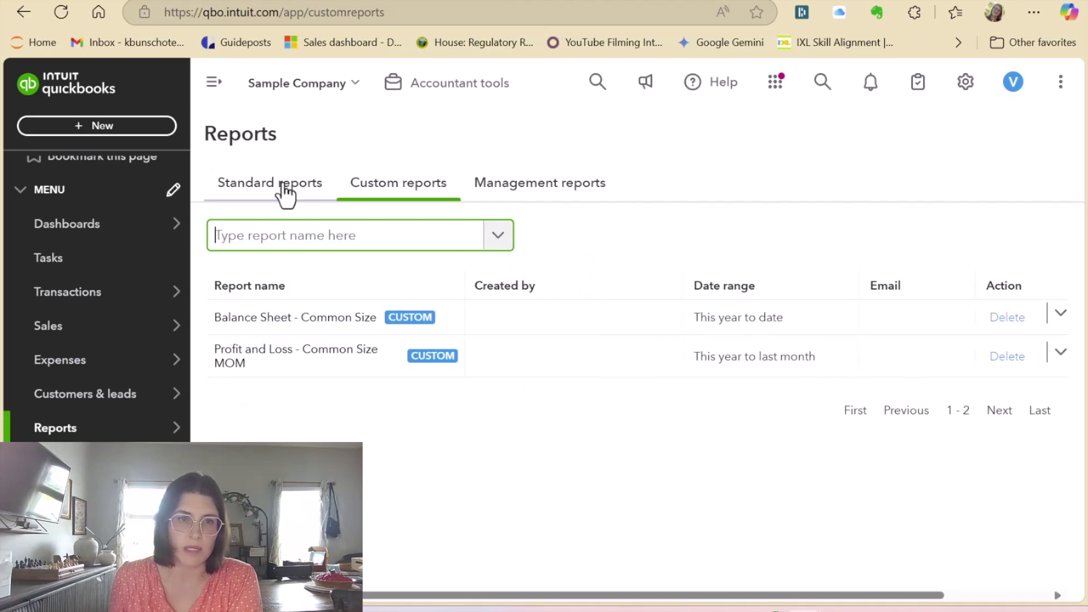
click(528, 433)
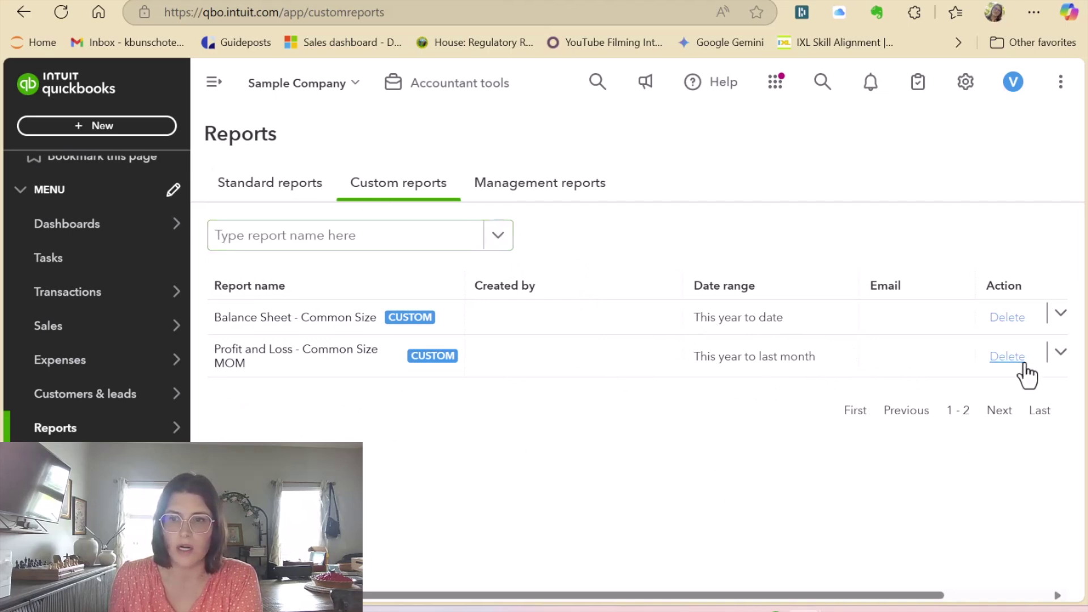
- Review the schedule, recurrence and email settings for sending the Balance Sheet - Common Size report, and discard the new workflow
click(1061, 313)
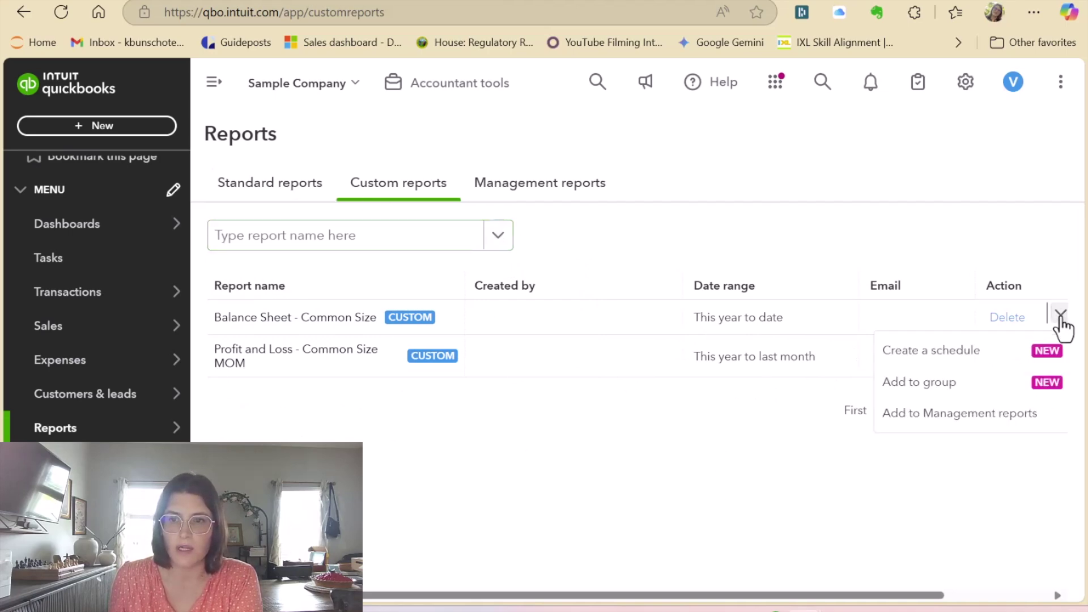
click(987, 362)
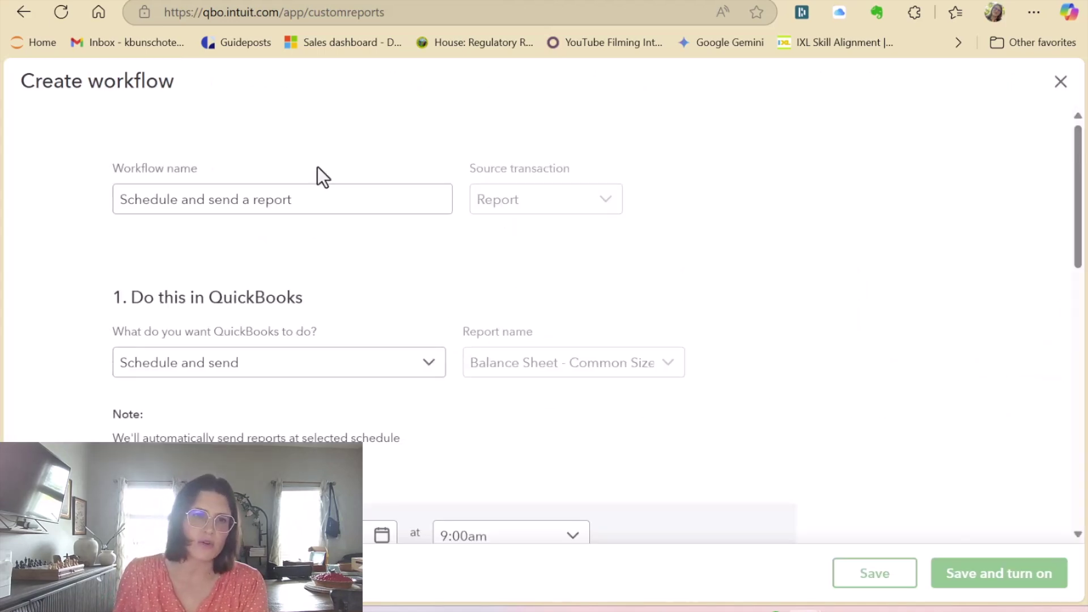
click(315, 203)
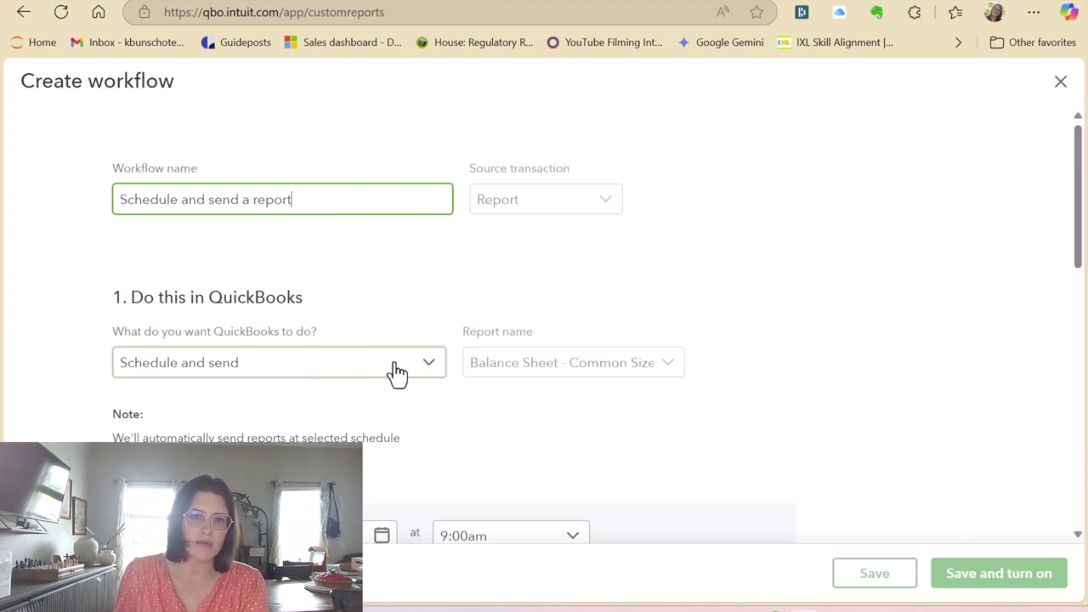
scroll(401, 371, down, 3)
click(296, 369)
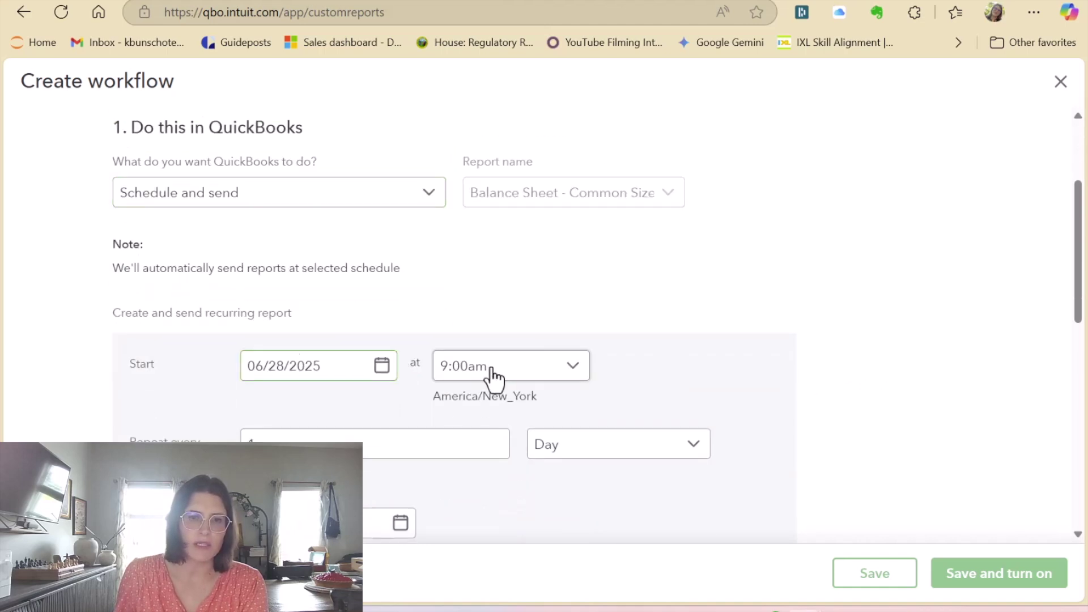
scroll(474, 448, down, 4)
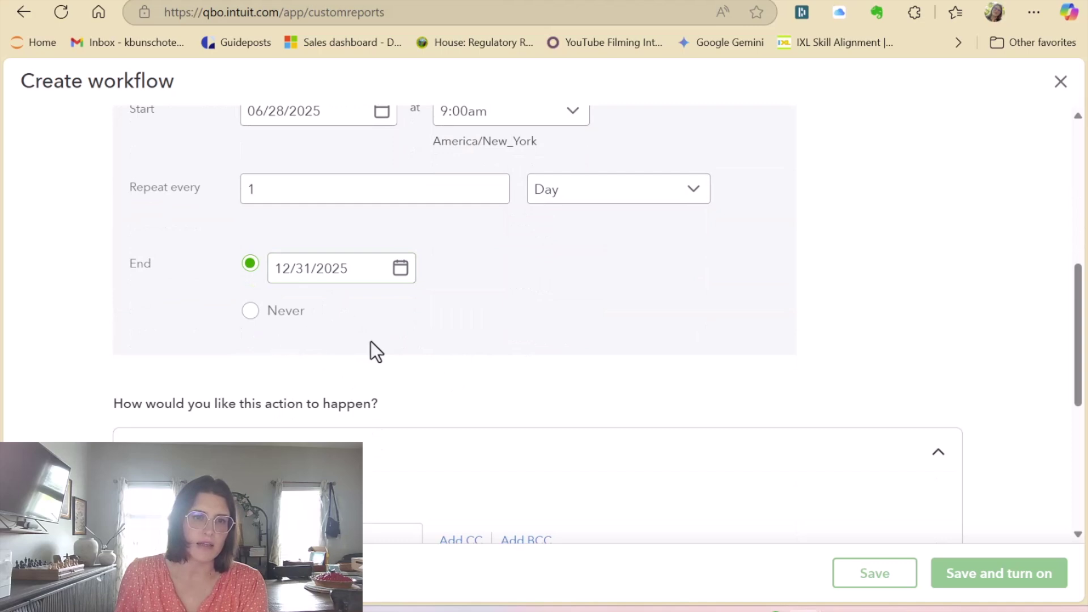
scroll(386, 346, down, 4)
scroll(708, 406, down, 2)
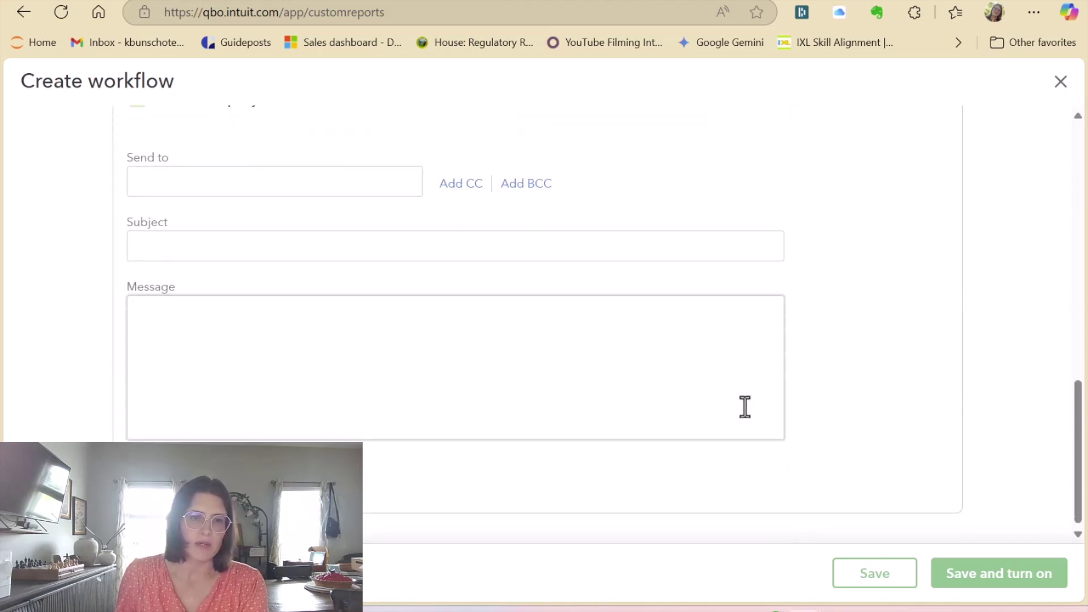
click(1059, 81)
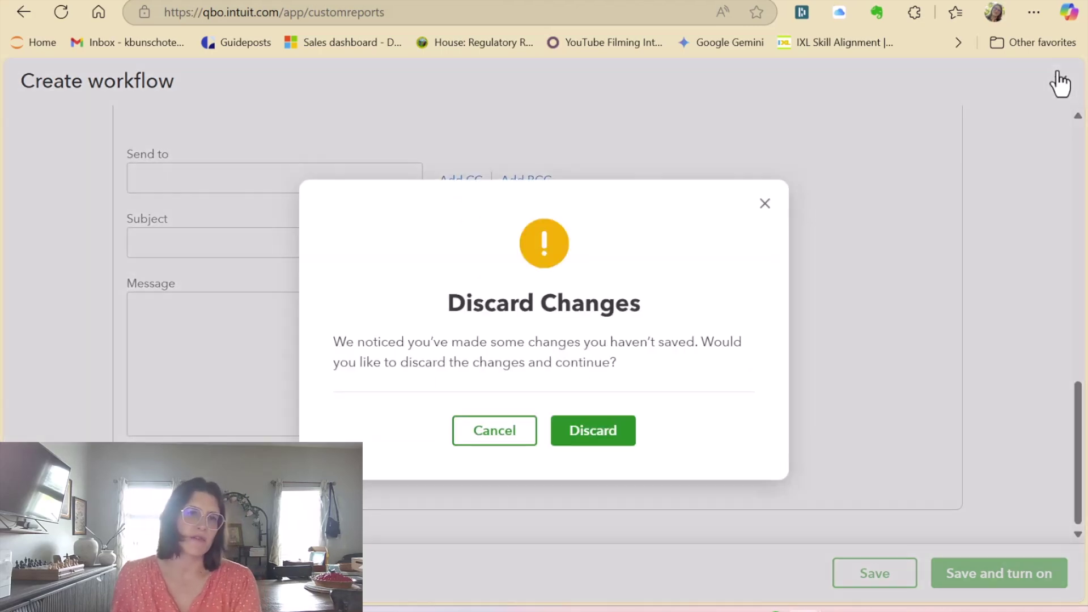
click(571, 440)
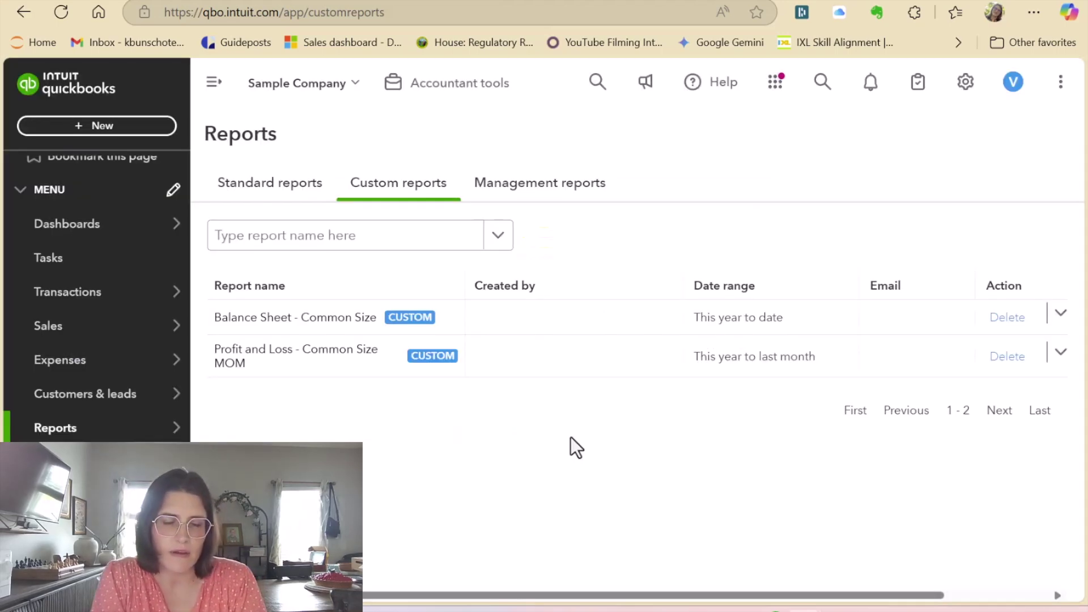